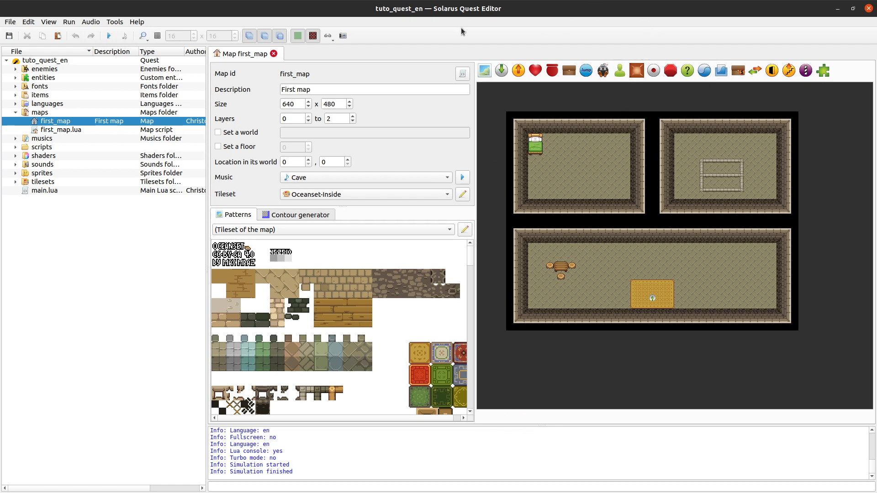
key(ctrl+o)
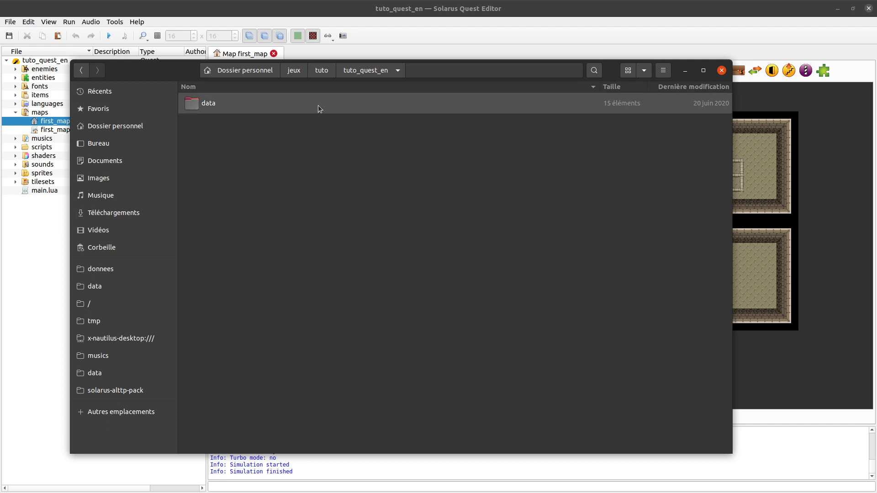
double_click(270, 108)
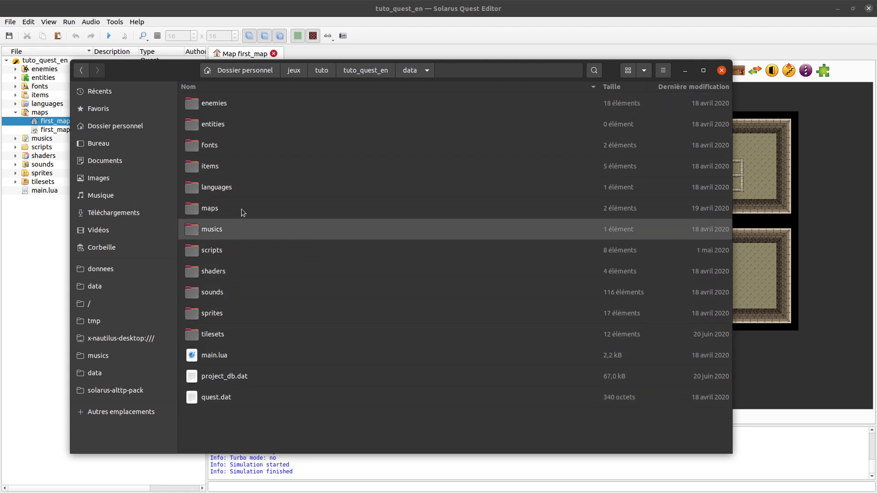
click(360, 71)
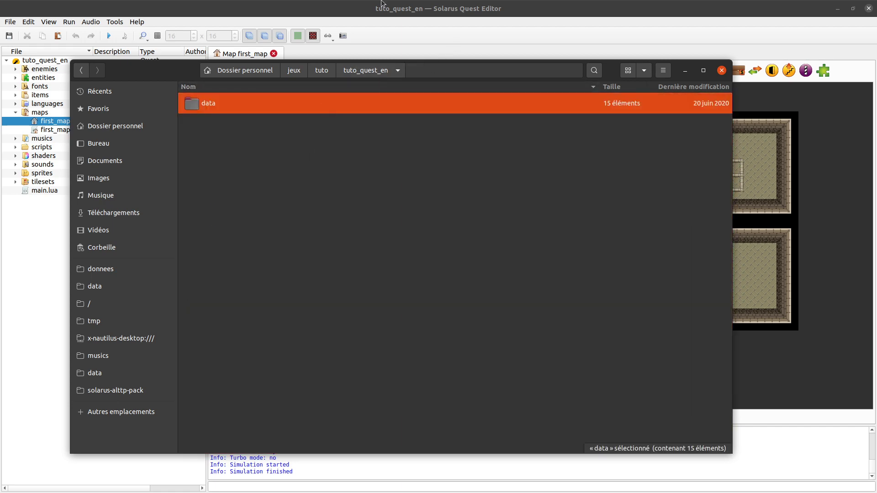
click(491, 48)
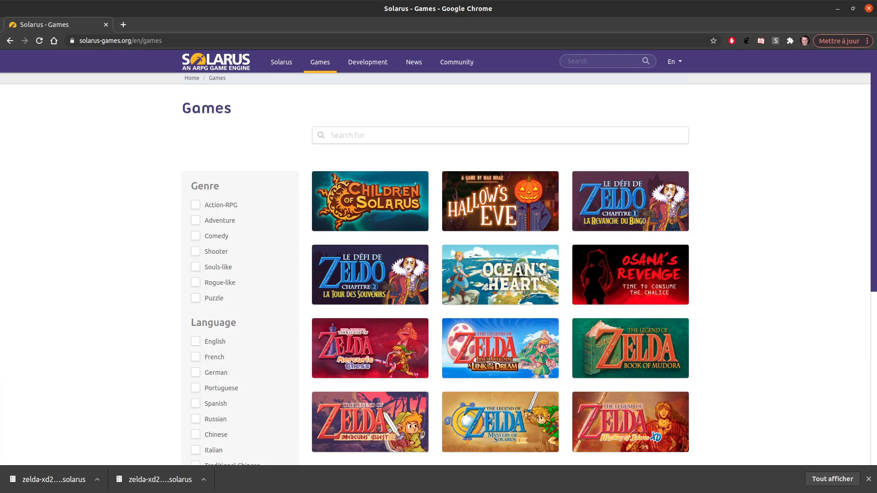
- Dismiss the downloads bar, open the Mercuris Chess game page and bring up its v1.1.2 download options
click(868, 479)
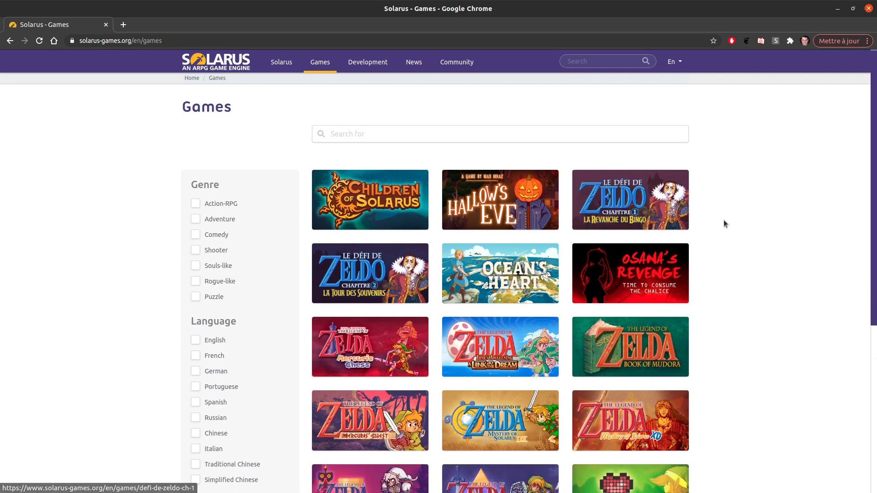
scroll(813, 189, down, 5)
scroll(762, 221, up, 4)
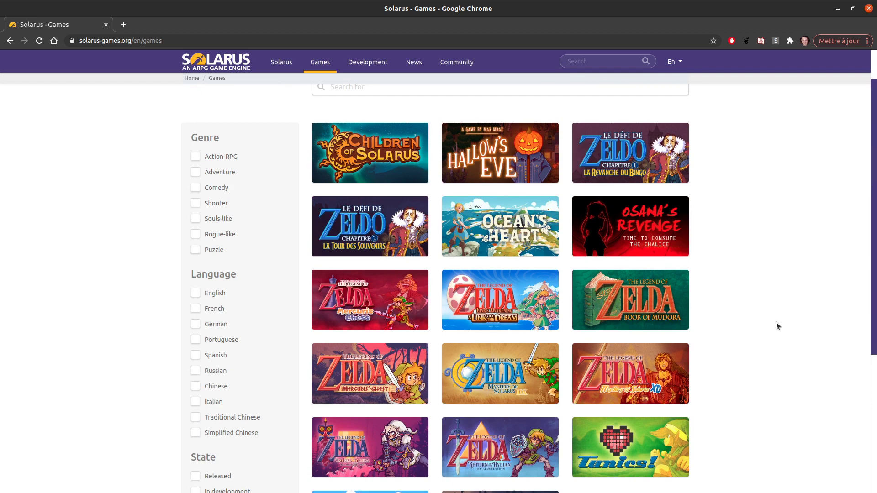
scroll(812, 291, down, 1)
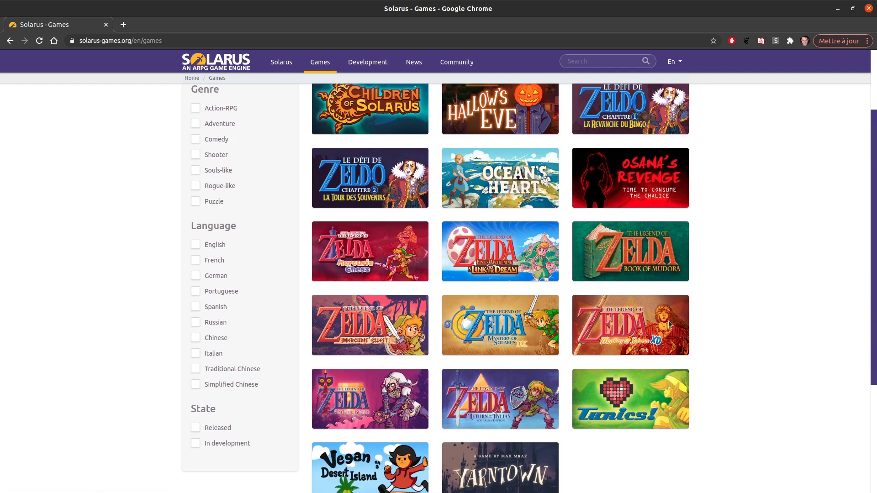
click(417, 282)
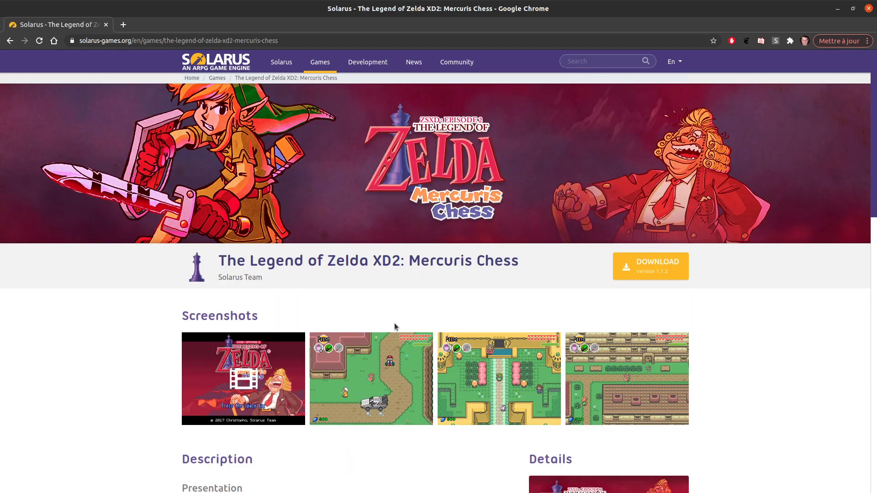
click(661, 269)
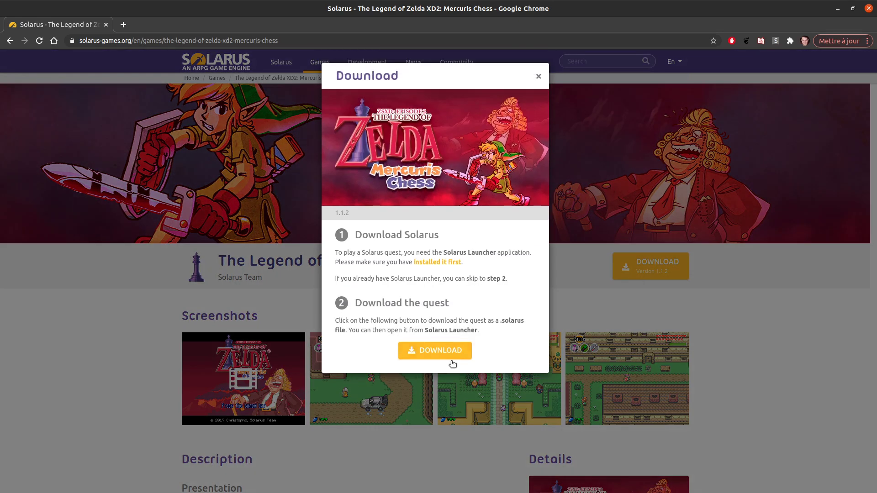
- Save the Mercuris Chess .solarus file into a new Téléchargements folder named zelda-xd2
click(455, 355)
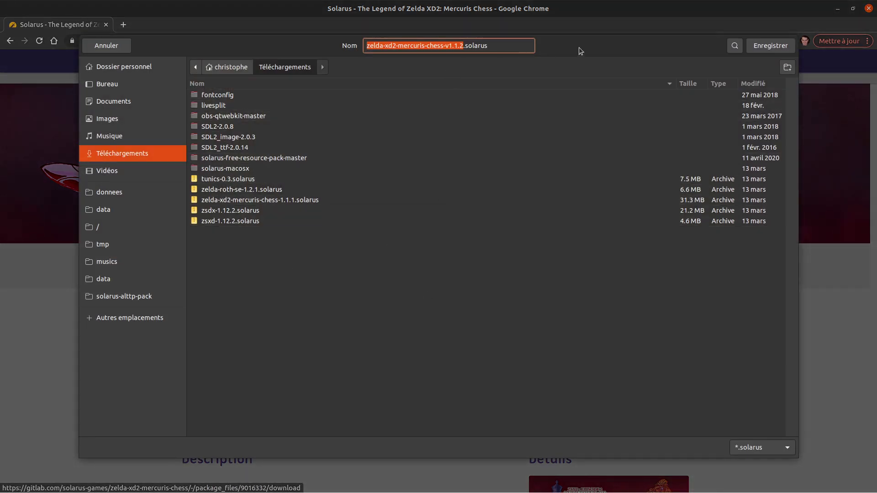
click(787, 69)
text(z)
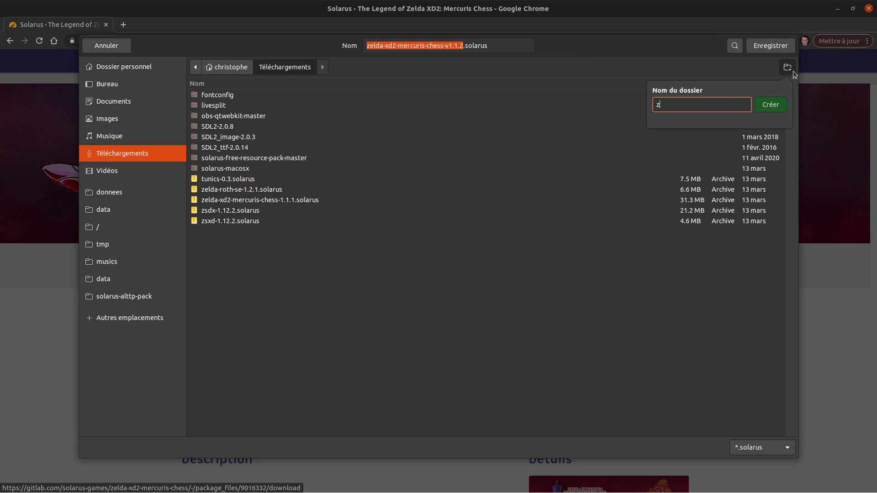
text(elda-xd2)
click(770, 104)
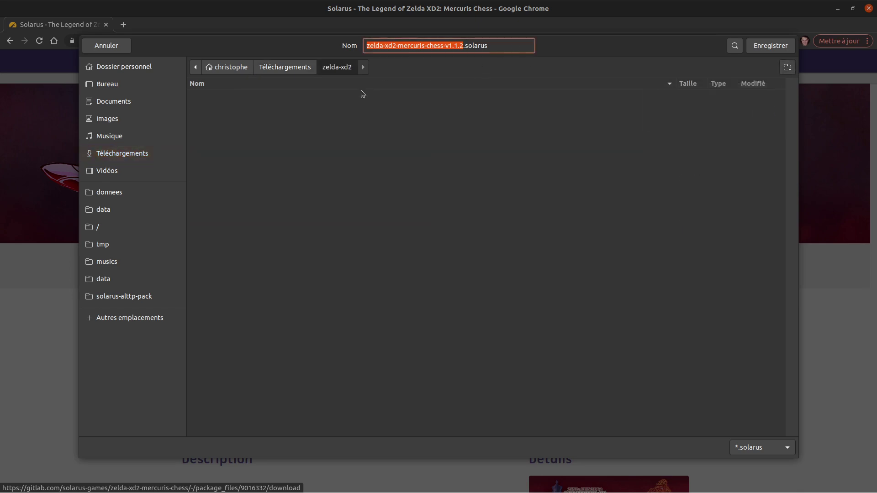
click(770, 45)
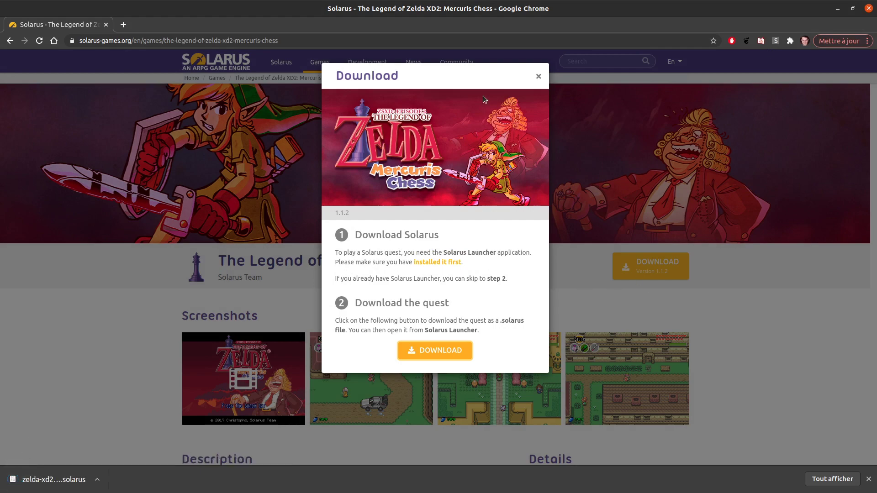
- Close the download popup and show the downloaded quest file in its folder
click(539, 78)
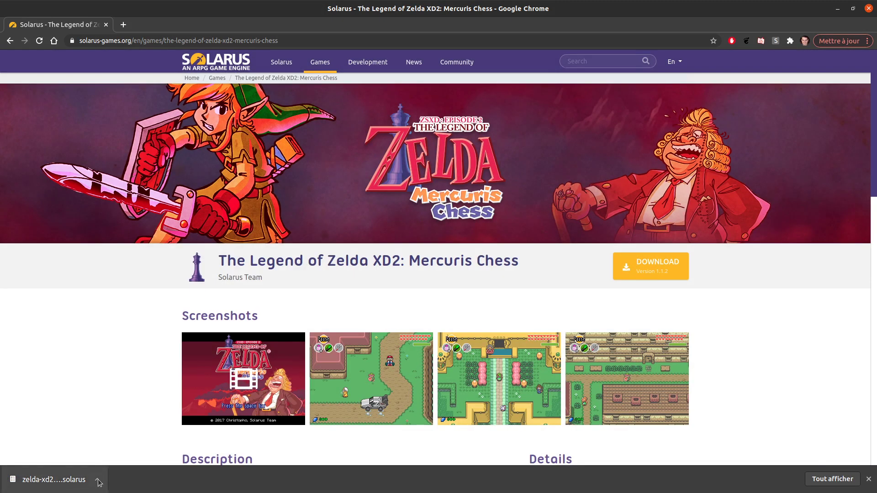
click(98, 480)
click(177, 448)
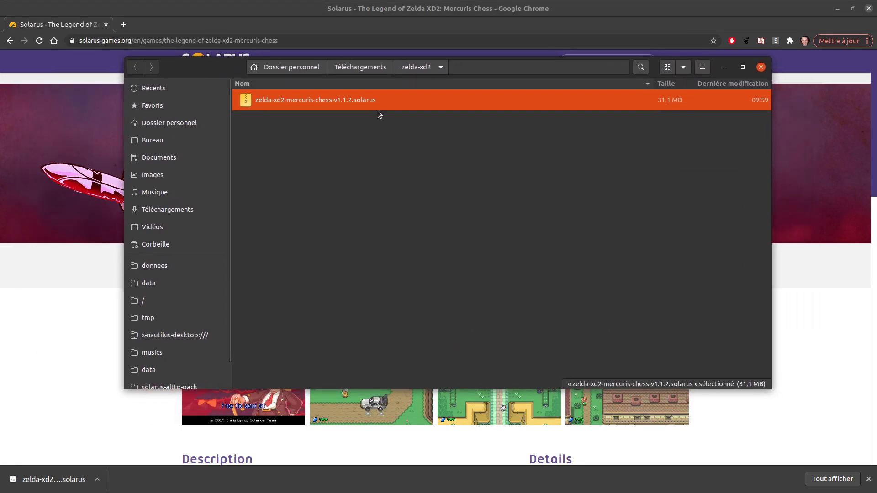
click(370, 112)
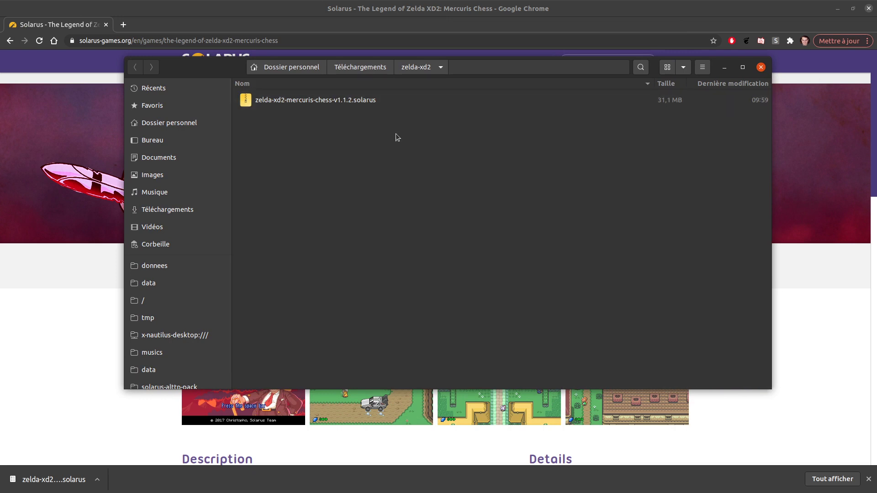
- Rename the quest file to zelda-xd2-mercuris-chess-v1.1.2.solarus.zip
click(368, 104)
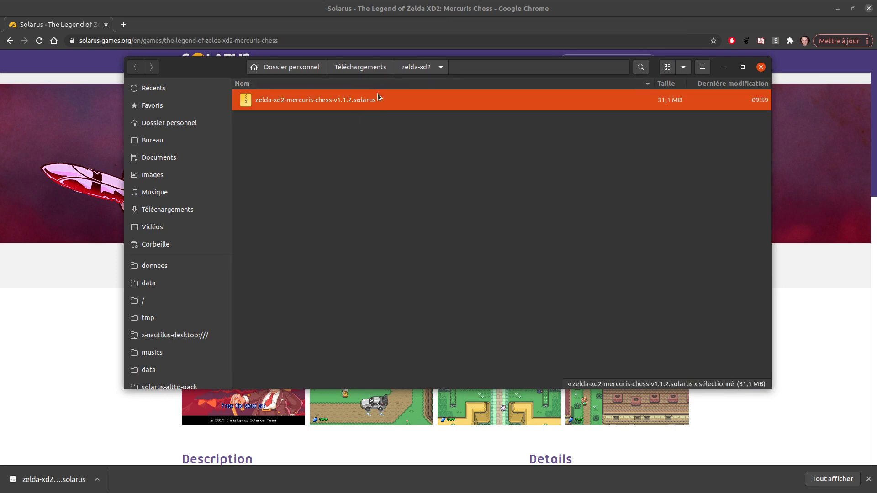
key(F2)
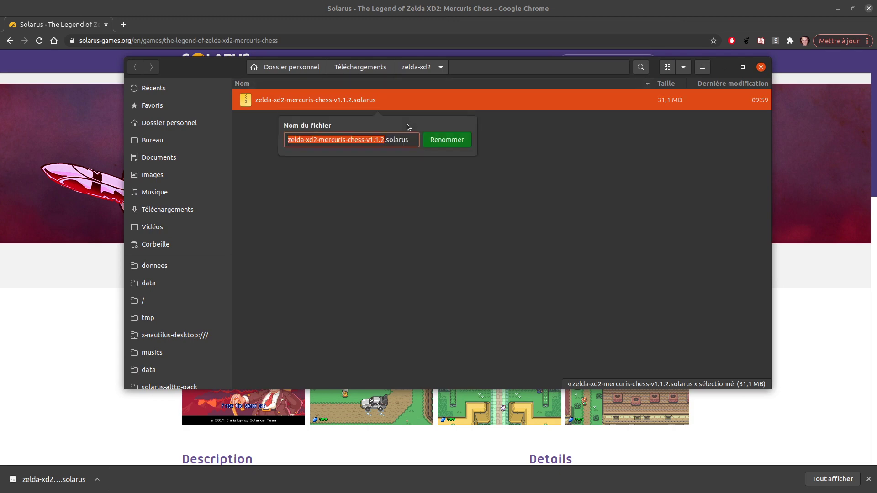
click(405, 143)
text(.)
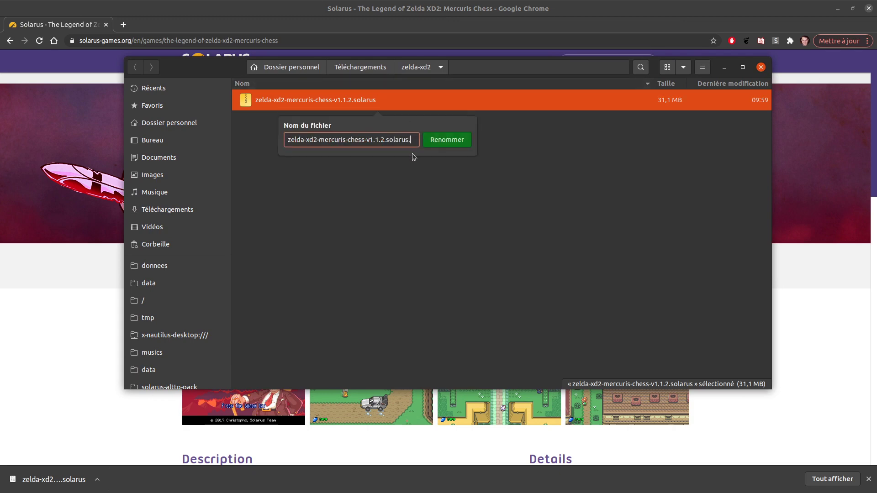
text(zip)
key(Return)
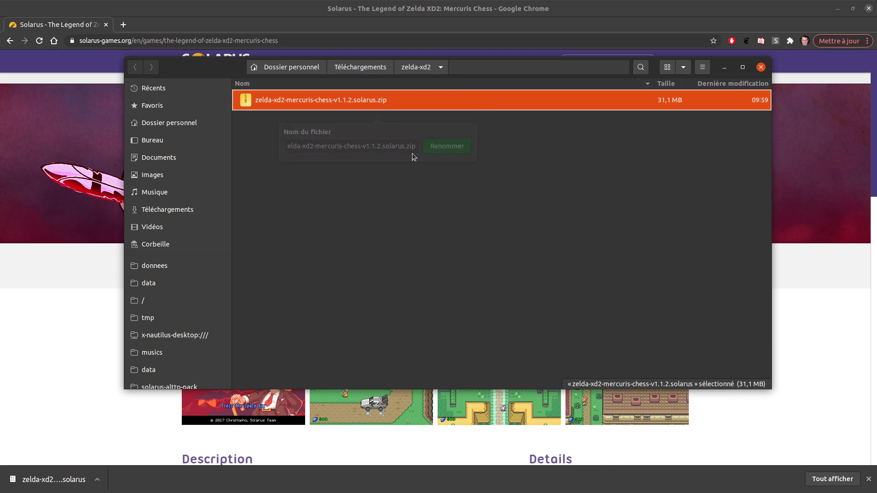
double_click(377, 103)
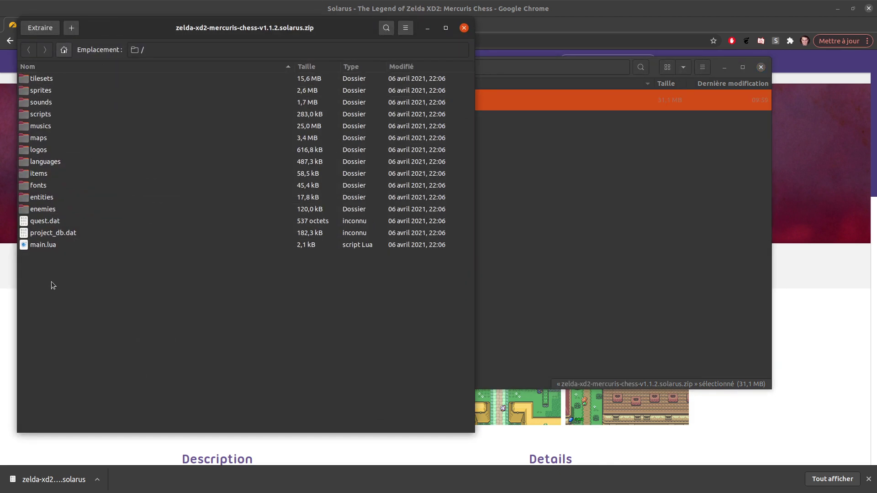
drag(354, 32, 589, 33)
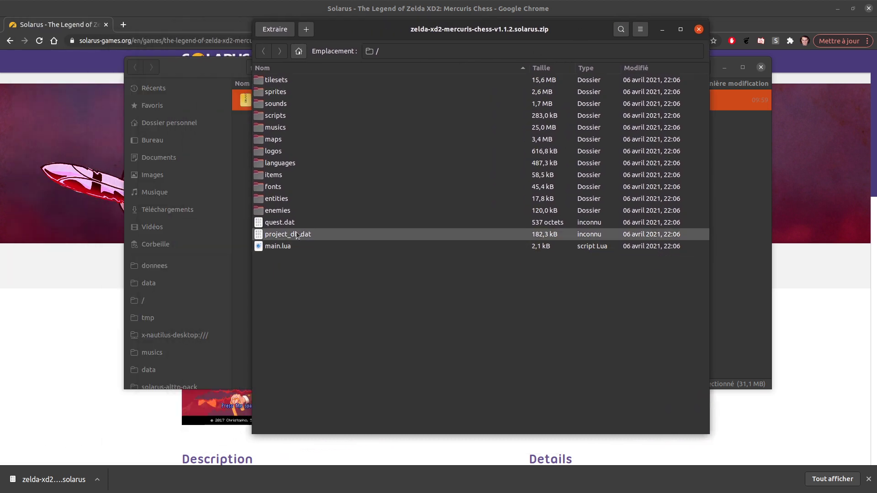
click(699, 29)
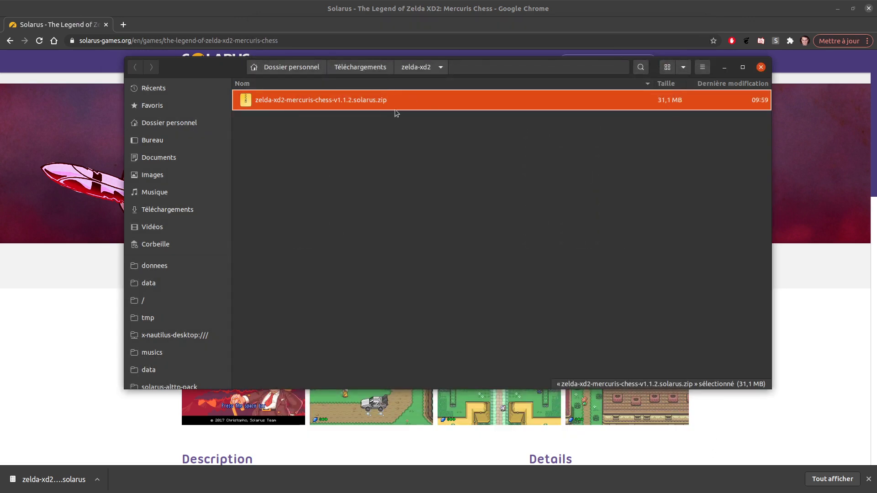
- Remove the .zip extension, restoring the name zelda-xd2-mercuris-chess-v1.1.2.solarus
key(F2)
key(Right)
key(shift+End)
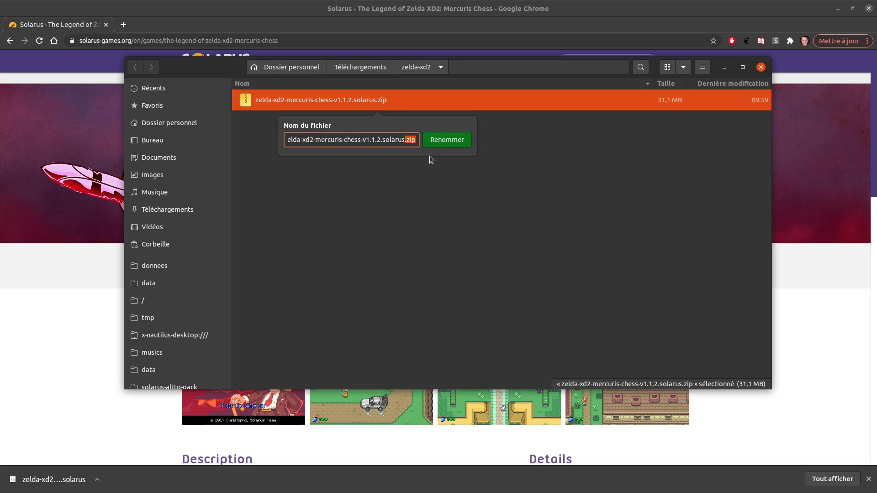
key(BackSpace)
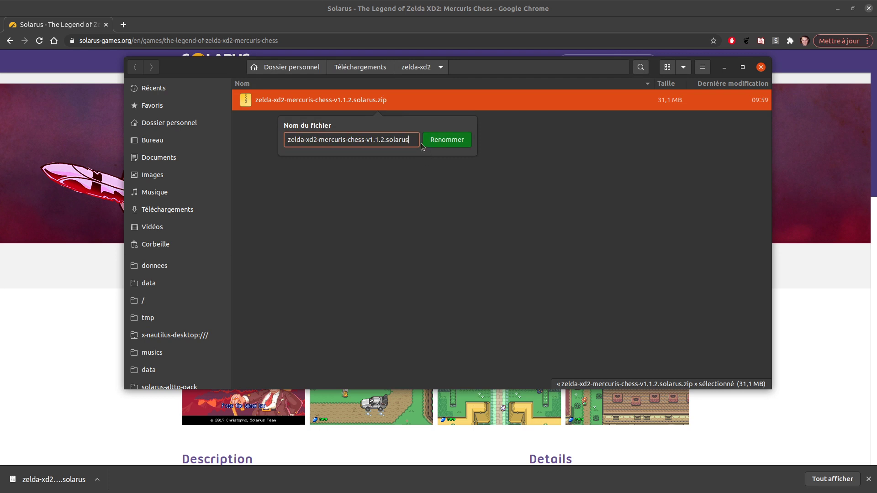
click(460, 142)
click(374, 133)
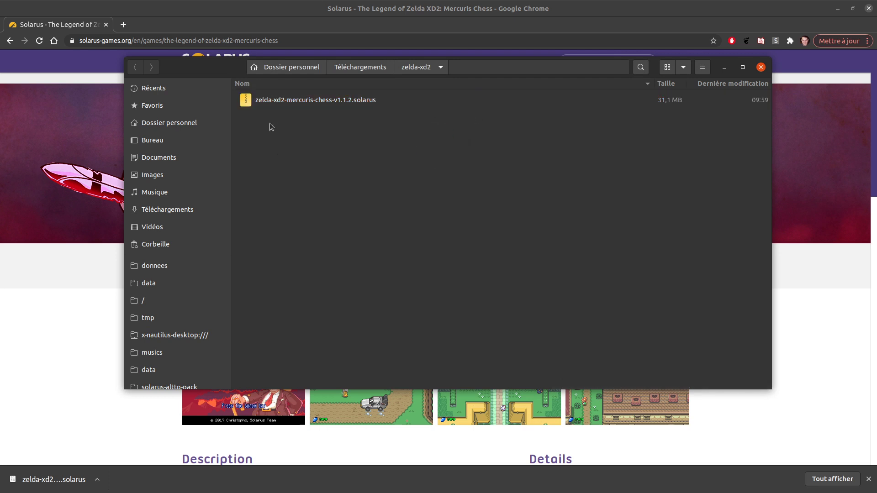
- Add the Mercuris Chess archive from Téléchargements/zelda-xd2 to Solarus Launcher's quest list
key(alt+Tab)
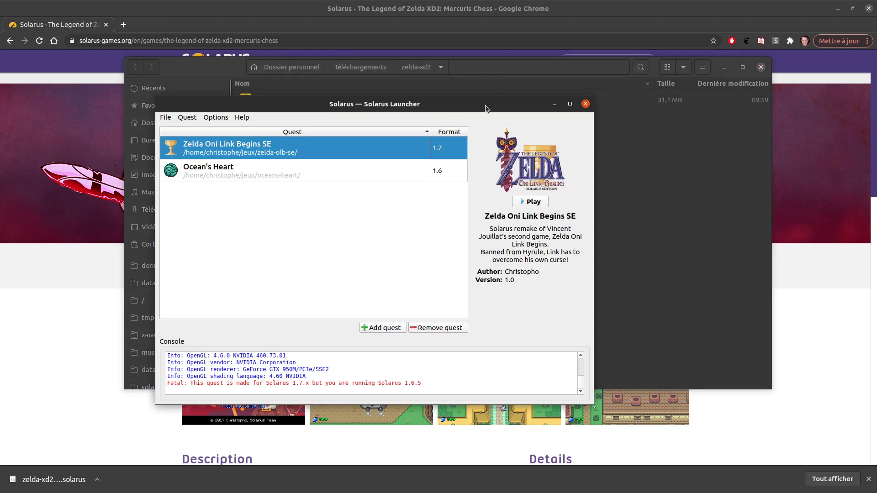
drag(488, 109, 528, 98)
click(416, 318)
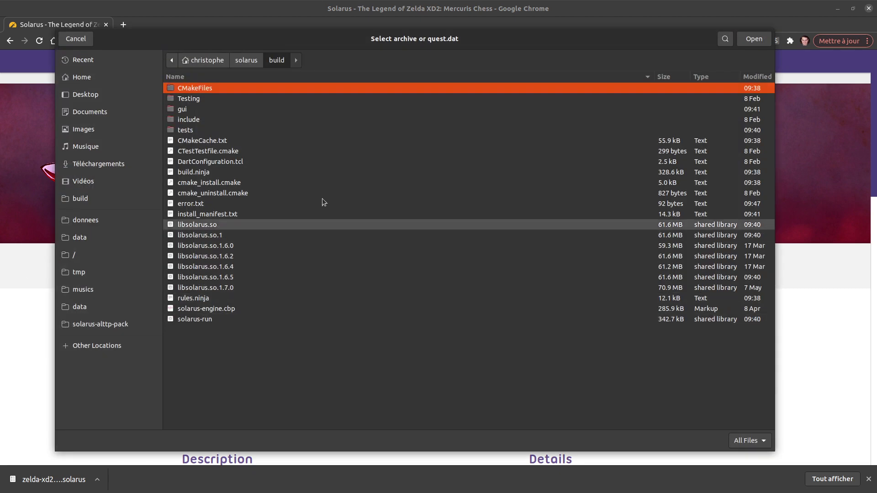
click(92, 164)
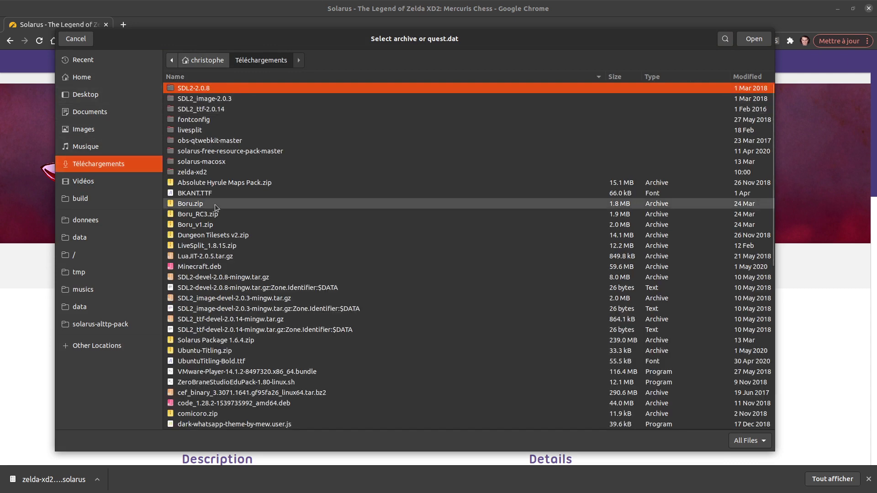
double_click(229, 168)
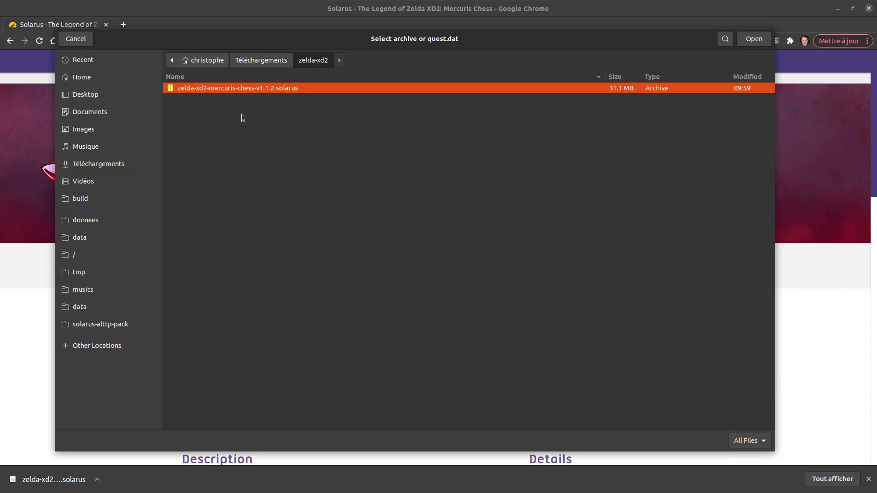
click(759, 40)
- Select Zelda XD2: Mercuris Chess in the quest list and launch it
click(365, 164)
click(371, 187)
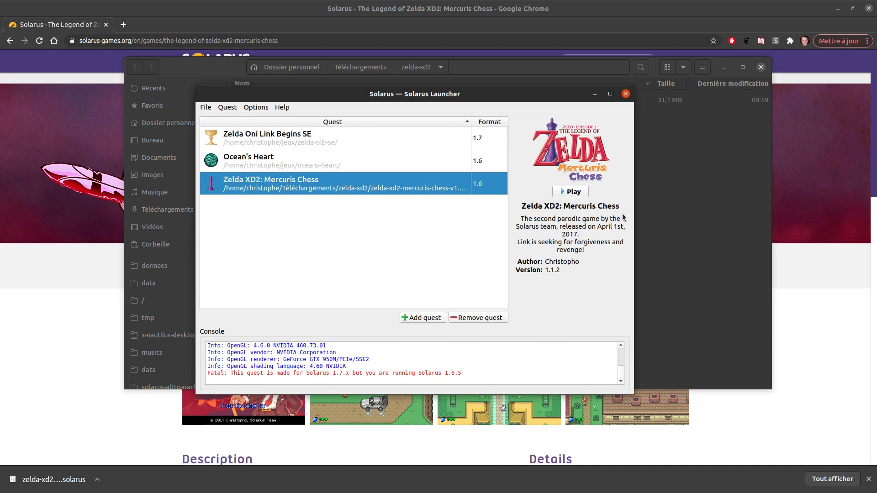
click(575, 192)
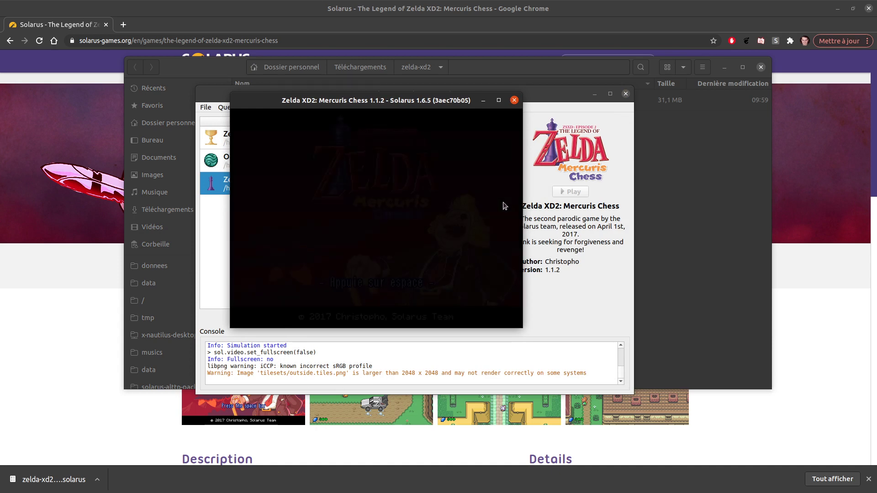
- Quit the running Mercuris Chess game with Escape
key(Escape)
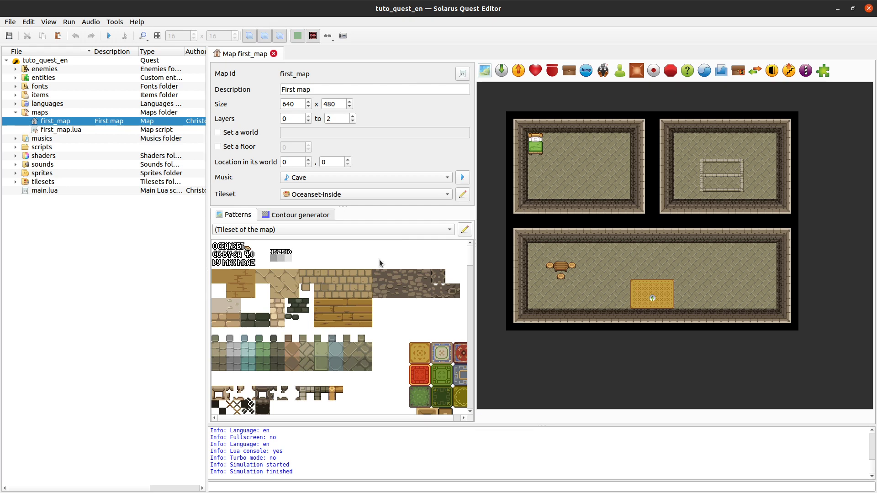
- Bring Solarus Quest Editor to the front and select the Mercuris Chess archive in the zelda-xd2 folder
key(alt+Tab)
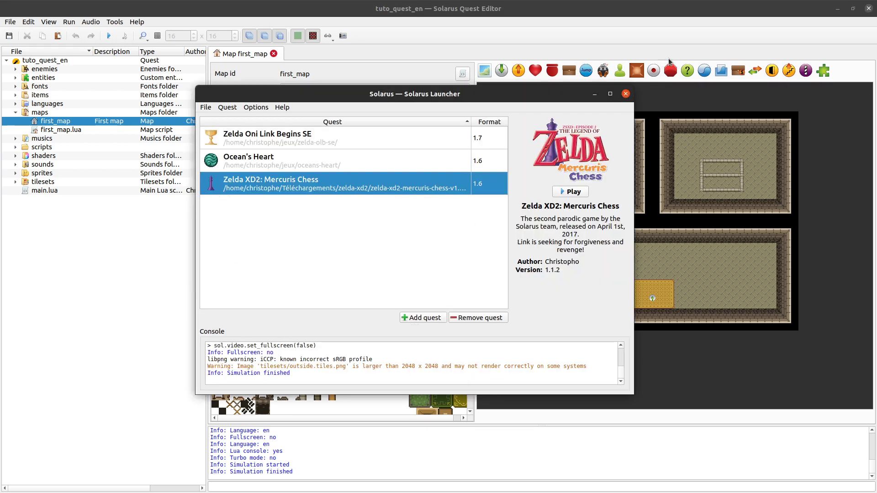
click(639, 31)
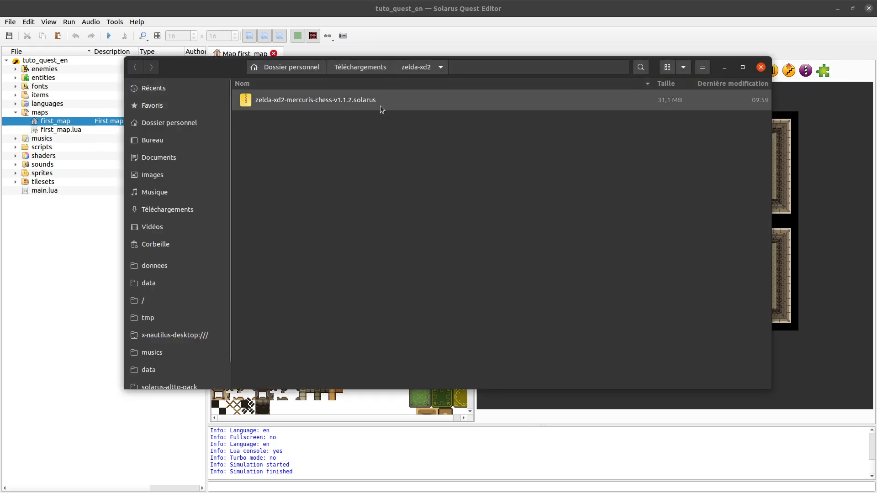
click(381, 103)
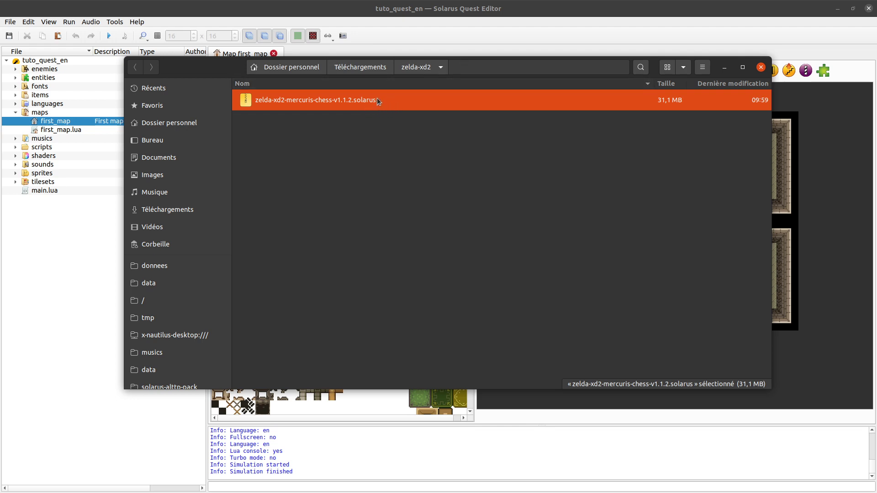
- Append .zip to the archive name and extract it here
key(F2)
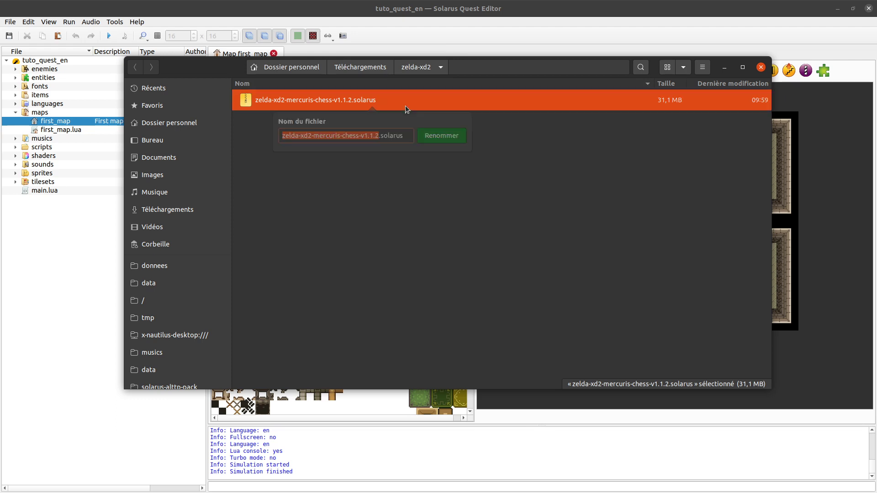
key(End)
text(.z)
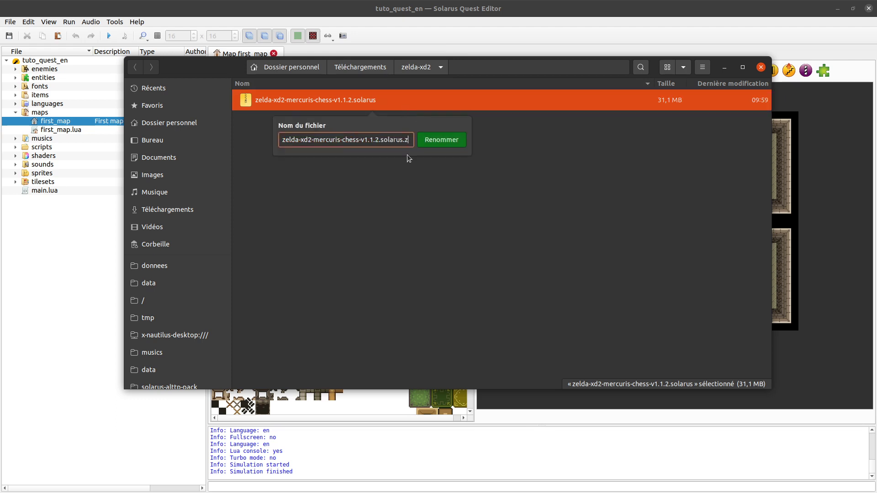
text(ip)
key(Return)
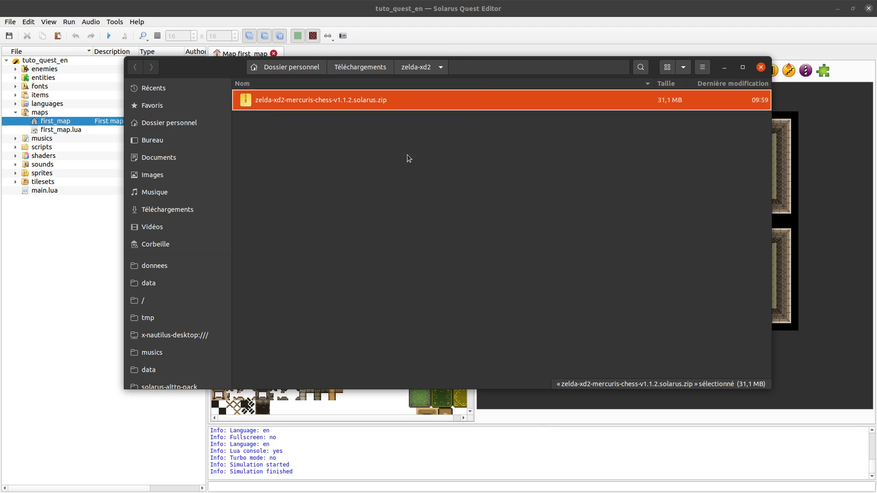
right_click(426, 106)
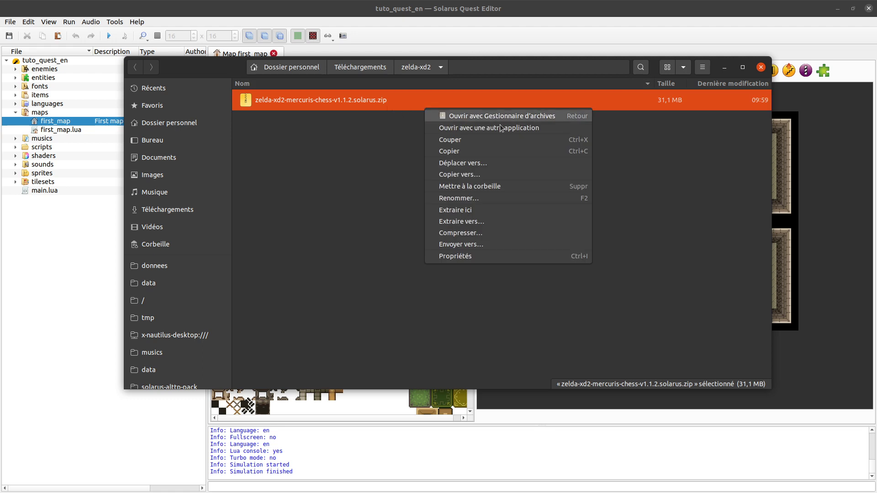
click(489, 210)
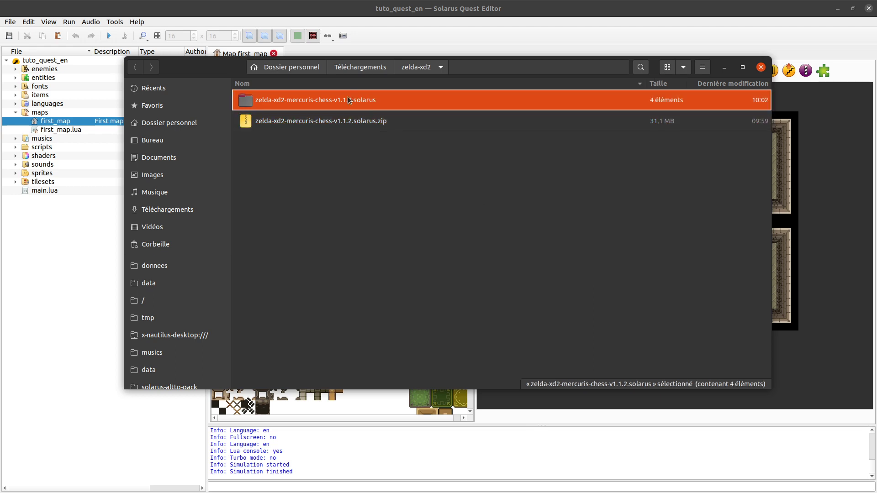
- Rename the extracted folder to data and check its quest contents
click(375, 98)
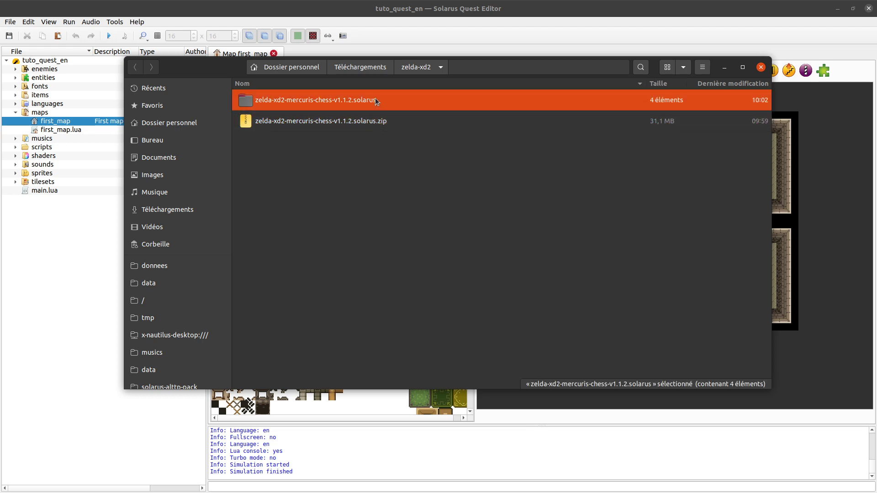
key(F2)
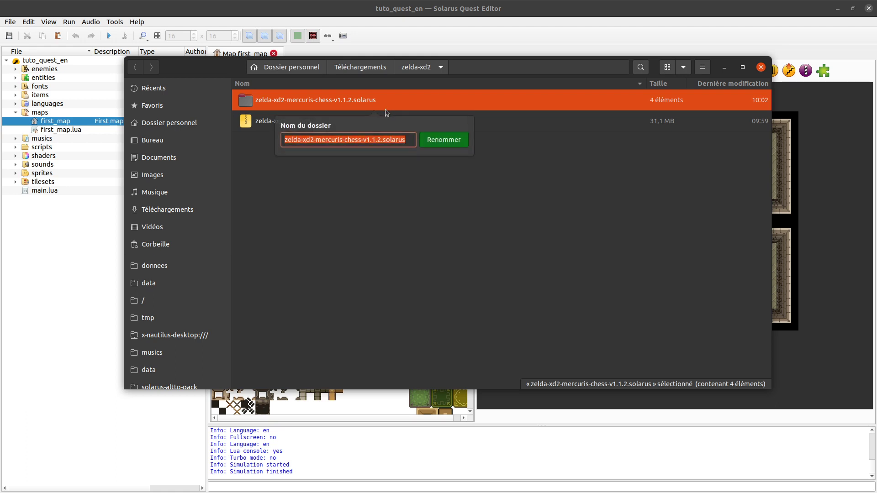
text(data)
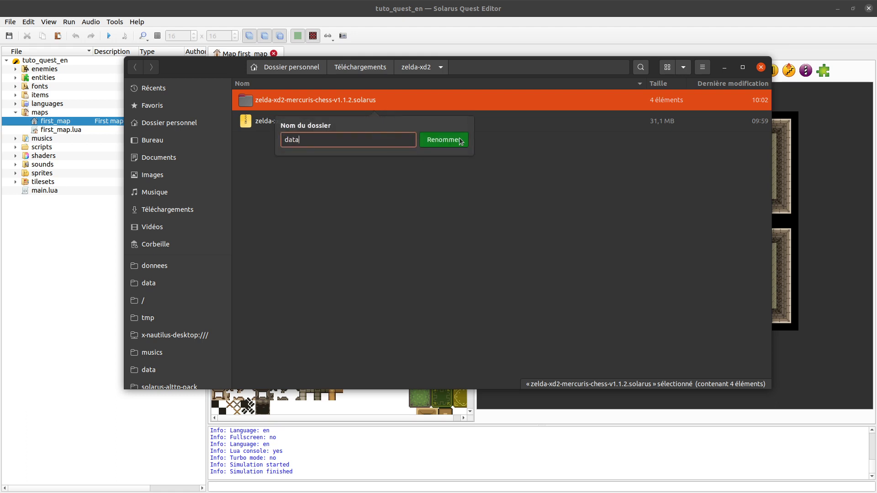
click(437, 137)
click(335, 148)
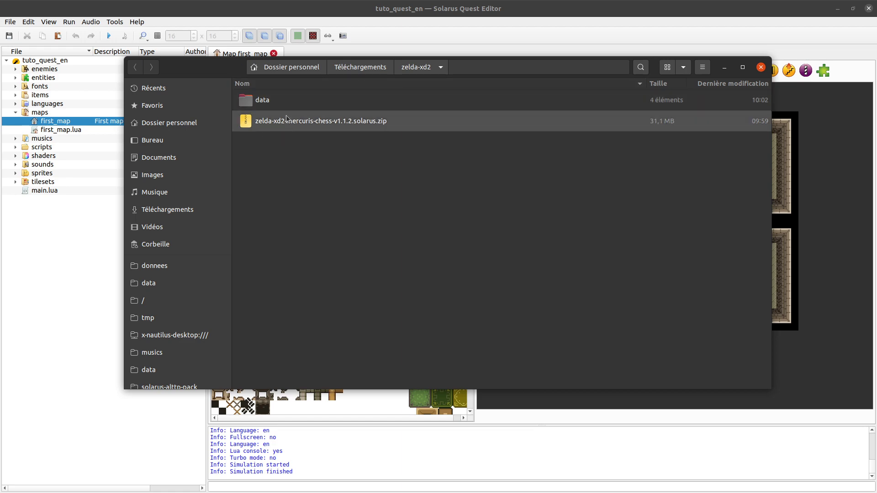
double_click(280, 97)
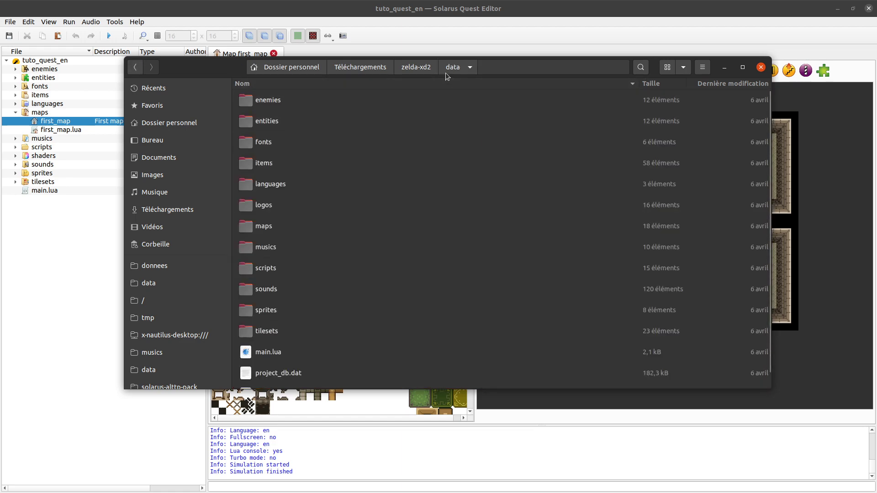
click(420, 68)
- Load the Téléchargements/zelda-xd2 quest in the editor and expand its maps folder
click(410, 33)
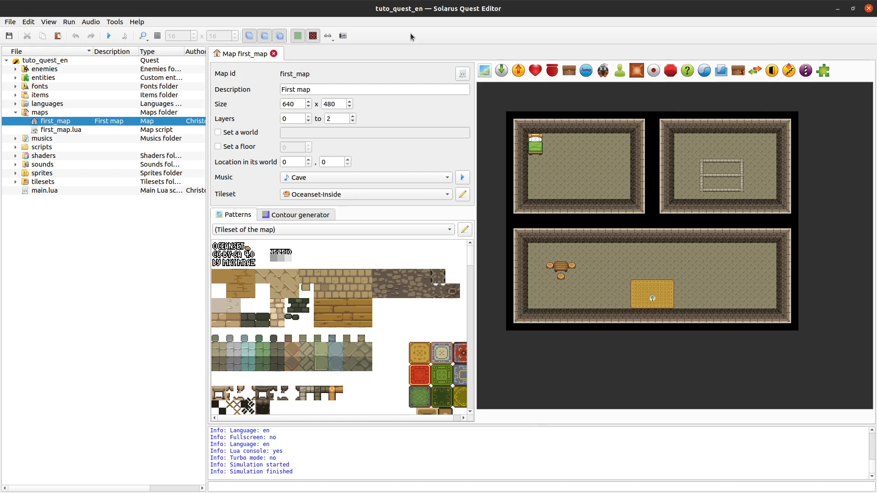
click(10, 22)
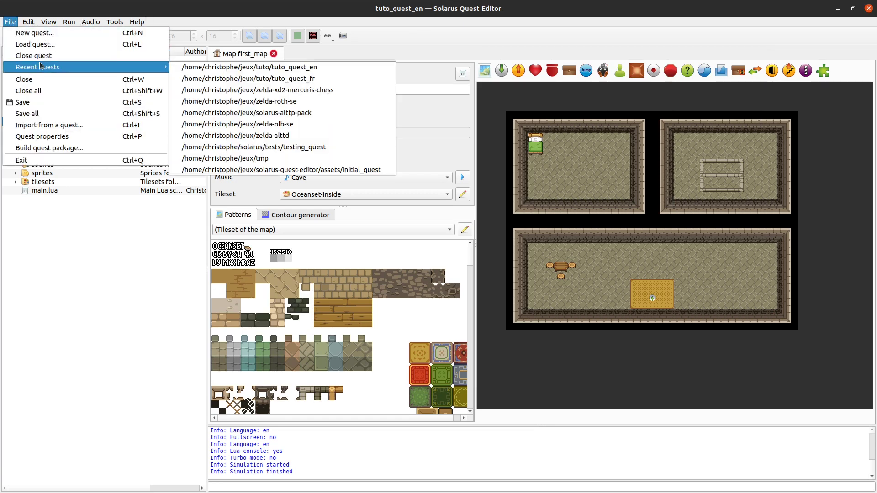
click(46, 44)
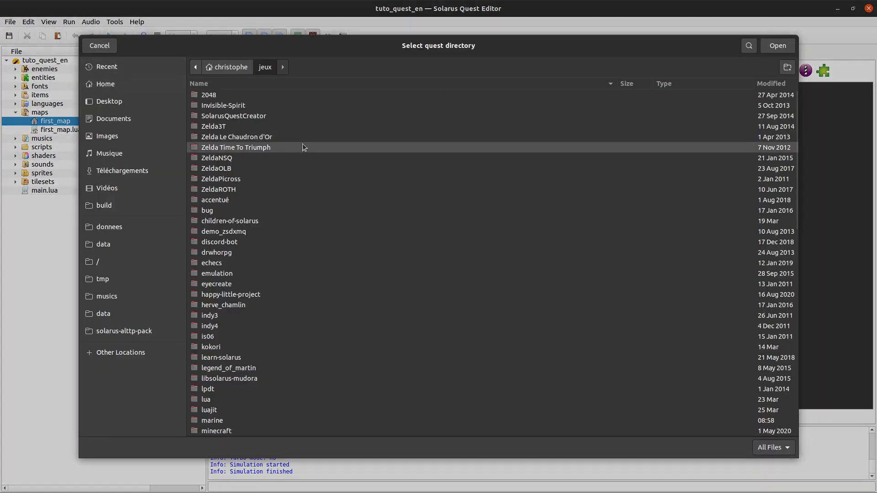
click(131, 170)
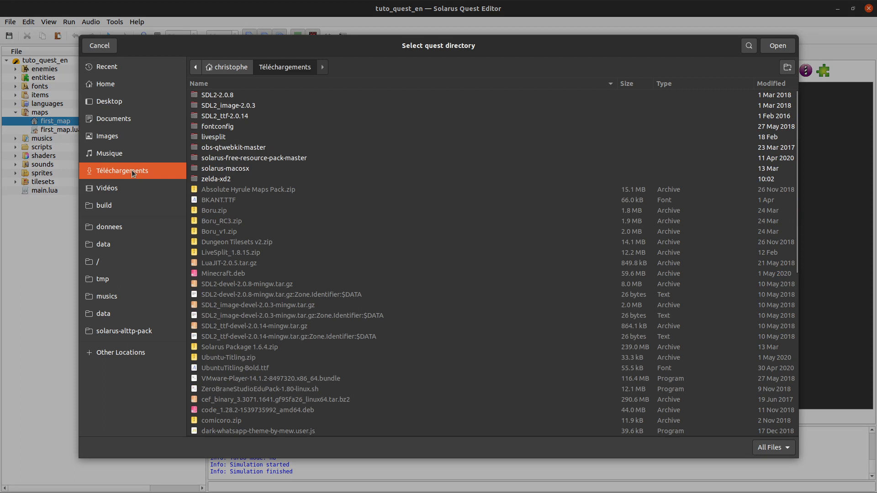
click(236, 181)
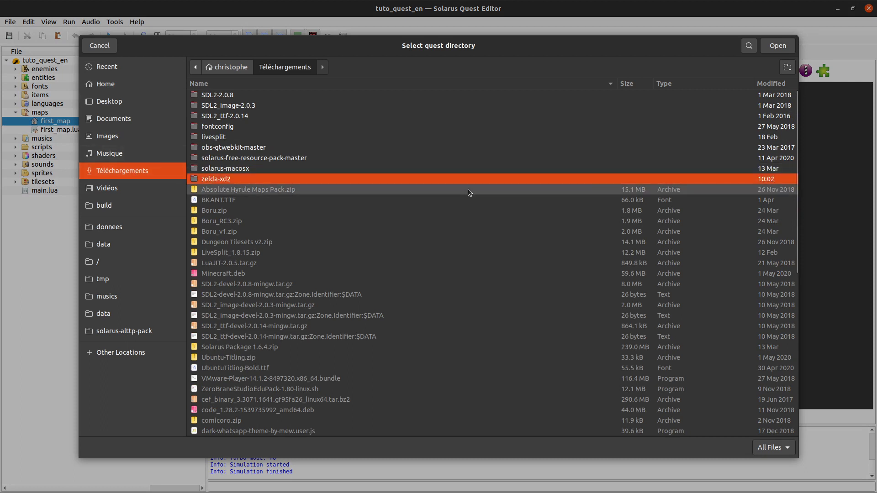
click(779, 46)
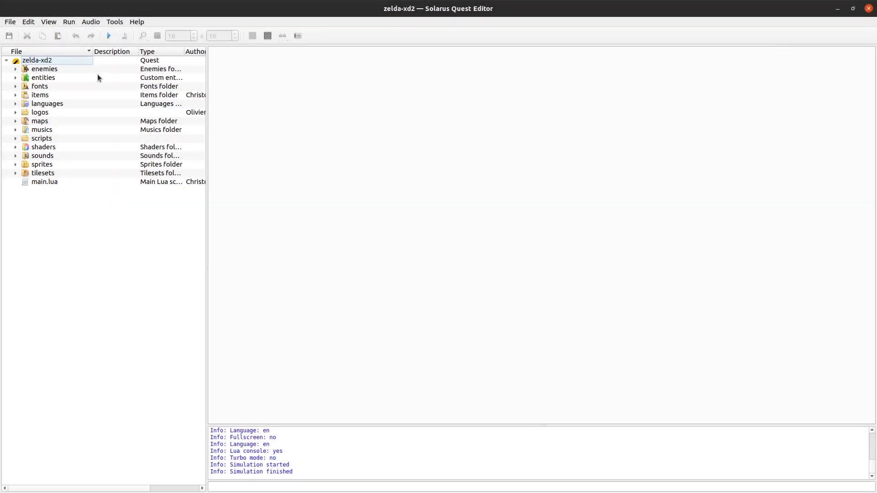
click(15, 121)
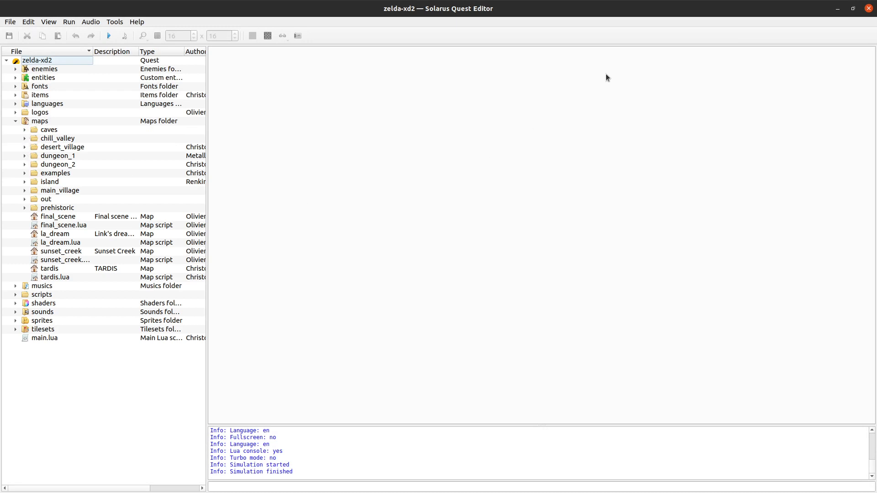
- Open the chill_valley/o_house map and zoom in on the room with the hero
click(26, 139)
double_click(68, 173)
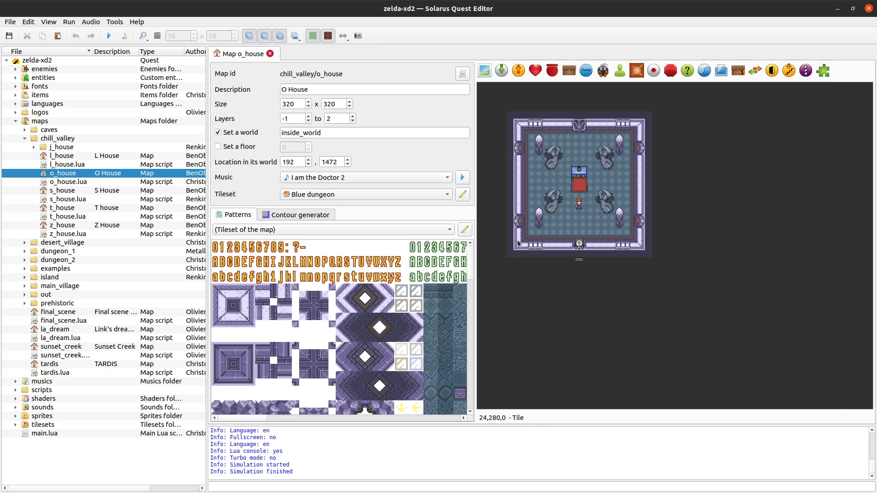
ctrl+scroll(558, 205, up, 1)
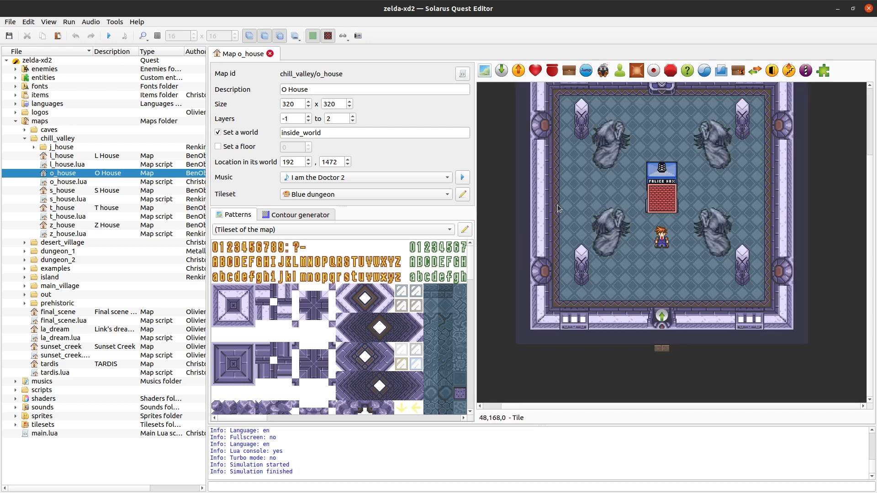
click(660, 242)
scroll(650, 384, up, 1)
click(652, 385)
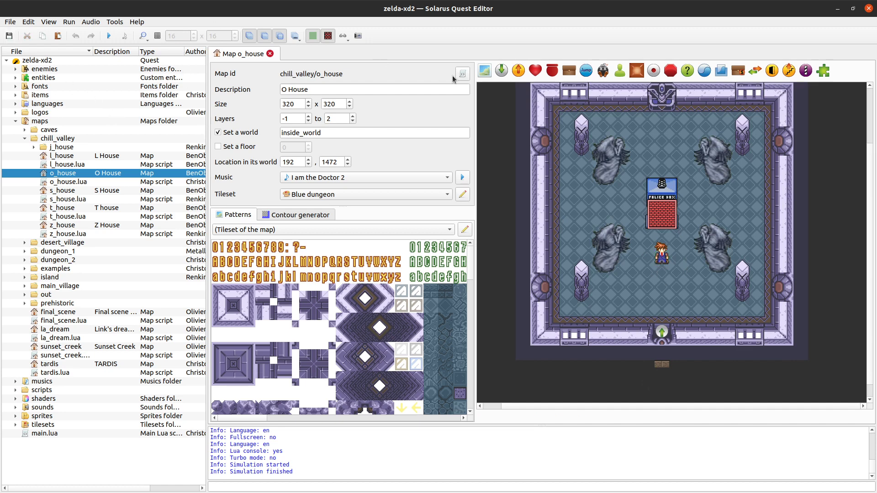
- Reopen tuto_quest_en from Recent quests and open maps/first_map in the map editor
click(11, 22)
mouse_move(70, 68)
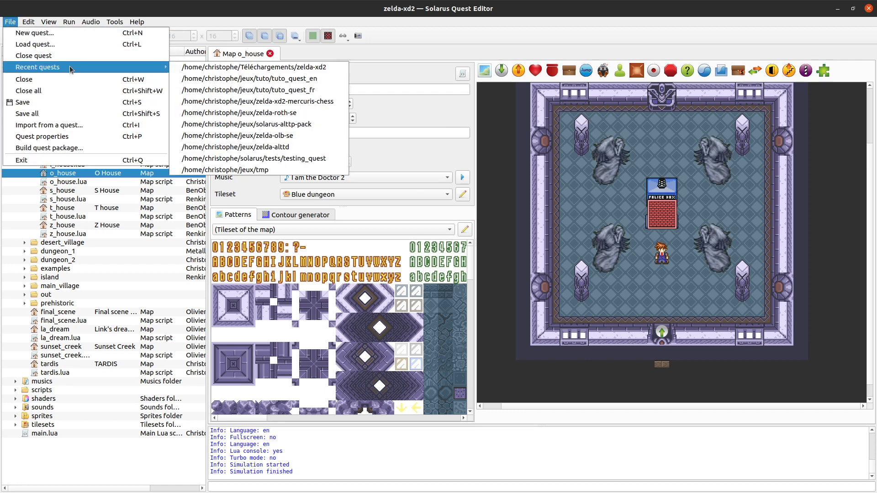
click(290, 79)
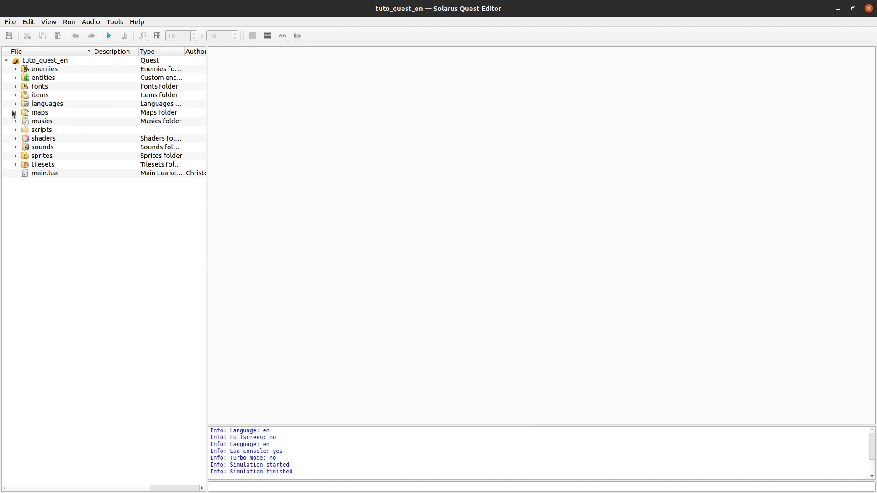
click(16, 112)
double_click(50, 121)
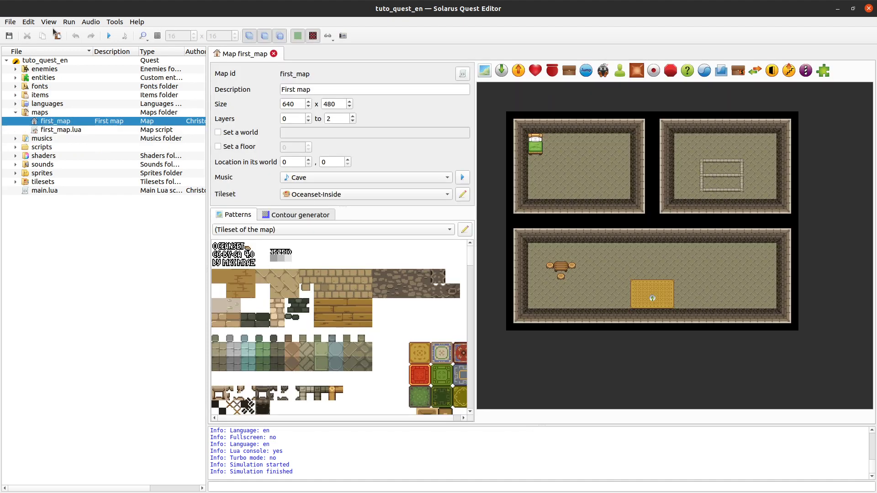
click(10, 21)
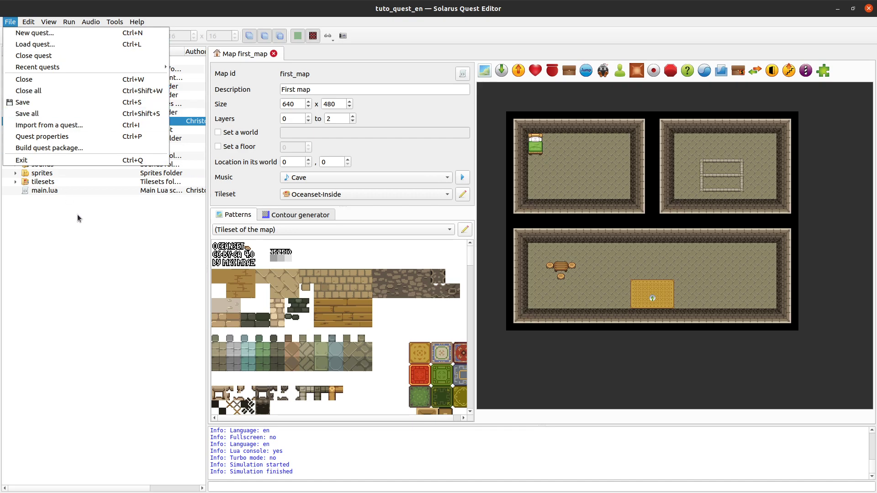
- In Import from a quest, set Téléchargements/zelda-xd2 as the source quest
click(101, 125)
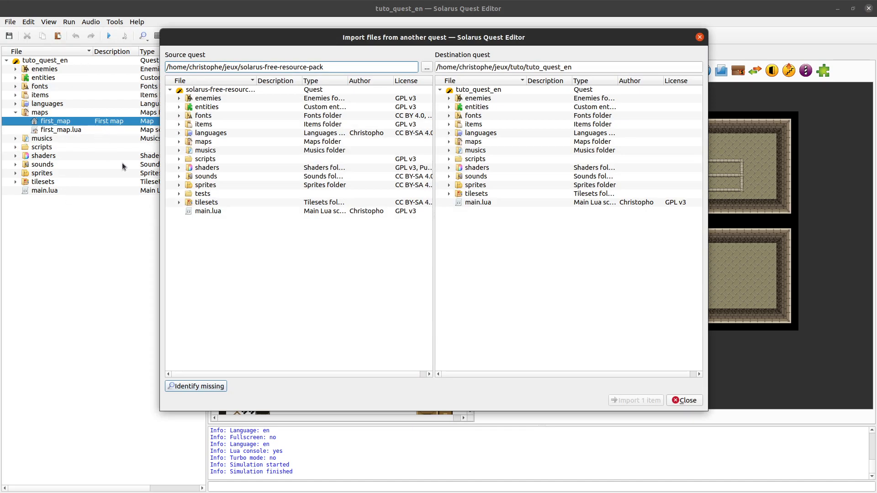
click(178, 185)
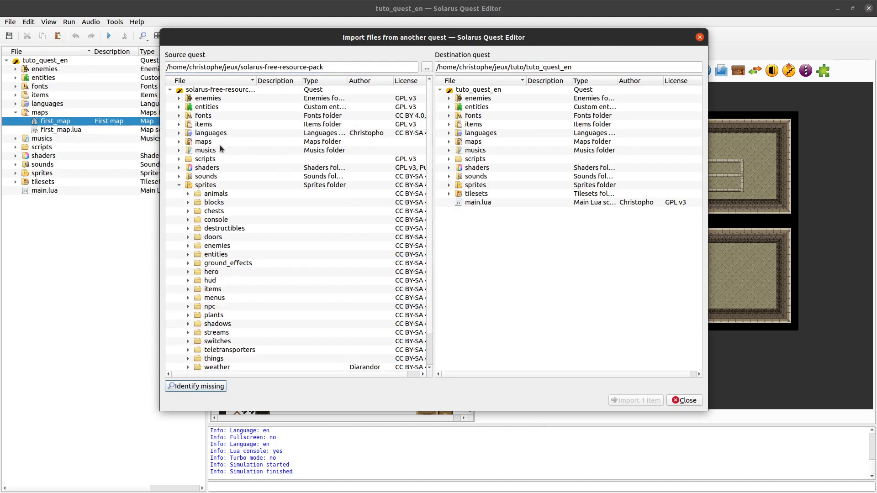
click(426, 68)
click(260, 40)
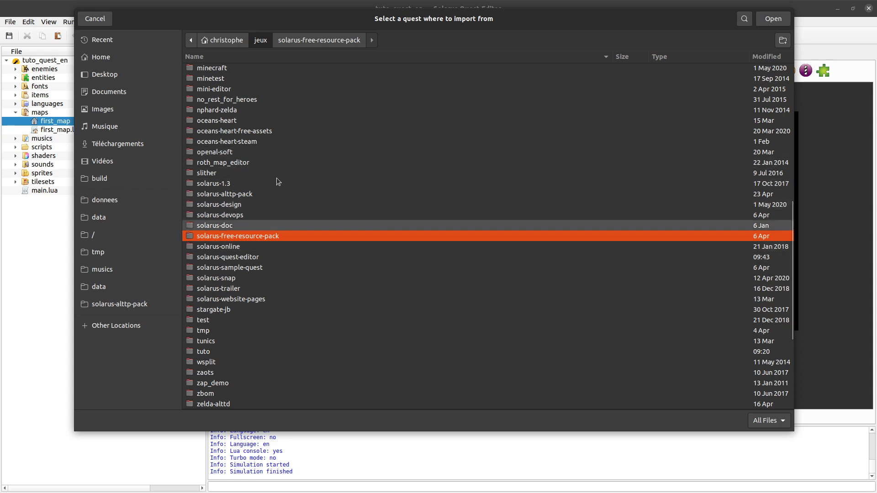
click(153, 150)
double_click(233, 142)
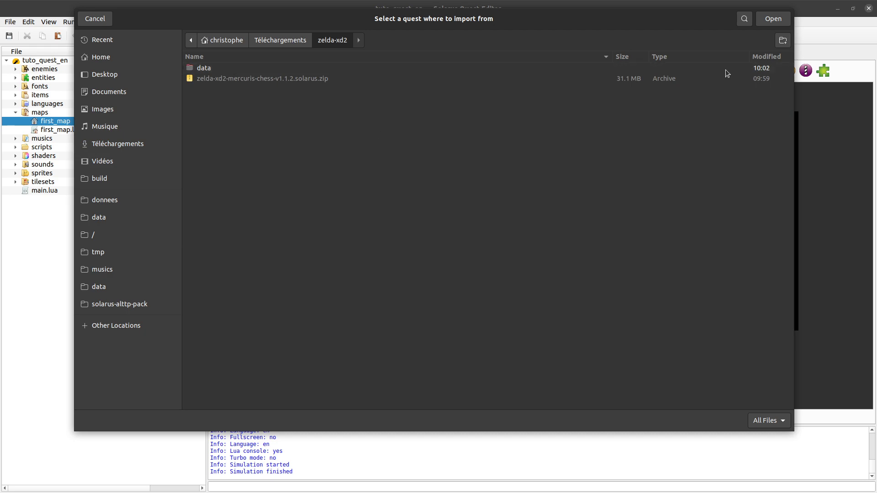
click(773, 18)
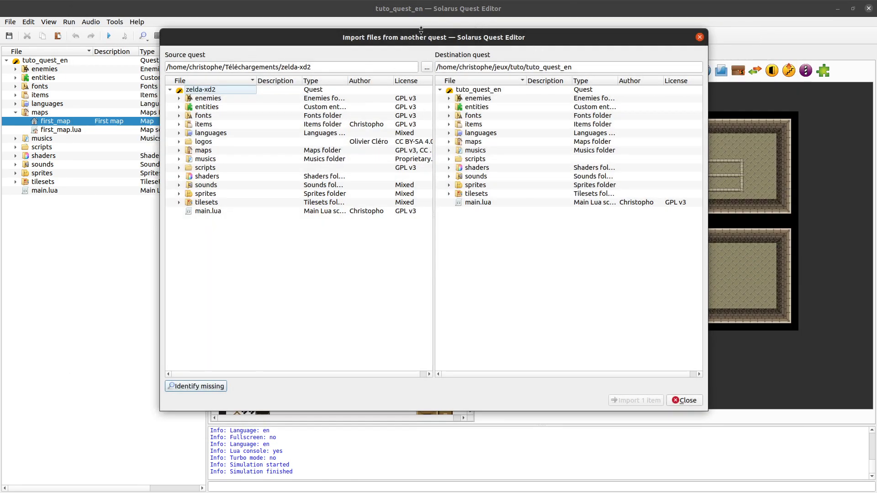
- Select sprites/npc/the_doctor and the_doctor.png and import both items into tuto_quest_en
click(179, 194)
click(188, 254)
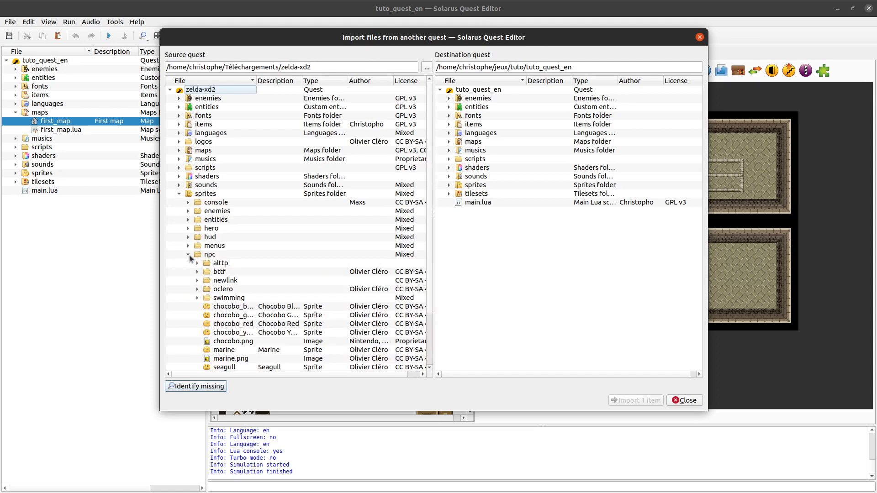
scroll(240, 176, down, 3)
click(240, 324)
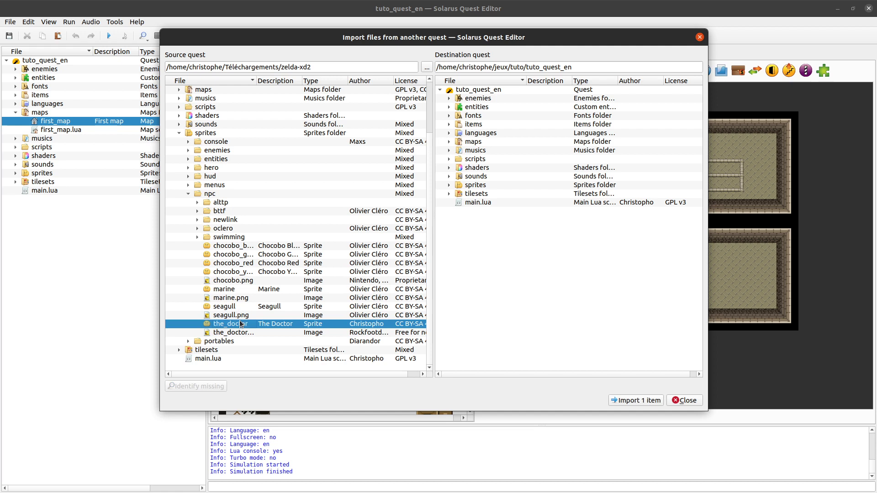
ctrl+click(244, 334)
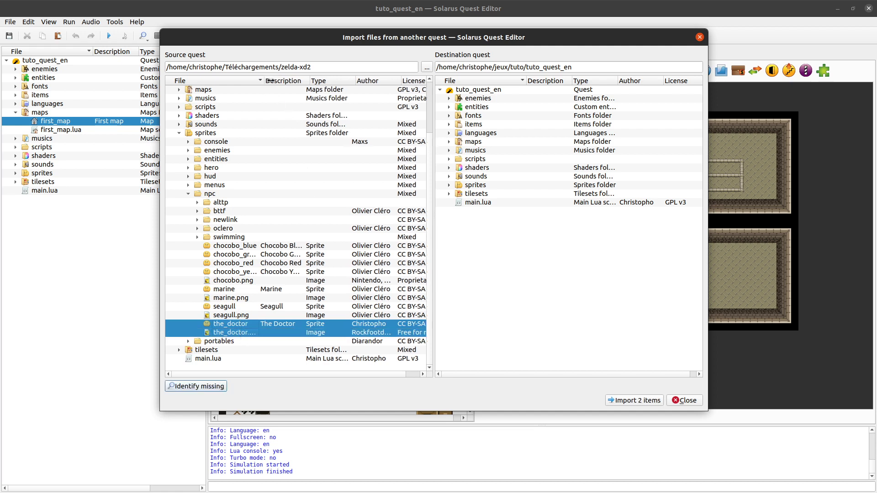
drag(524, 40, 461, 42)
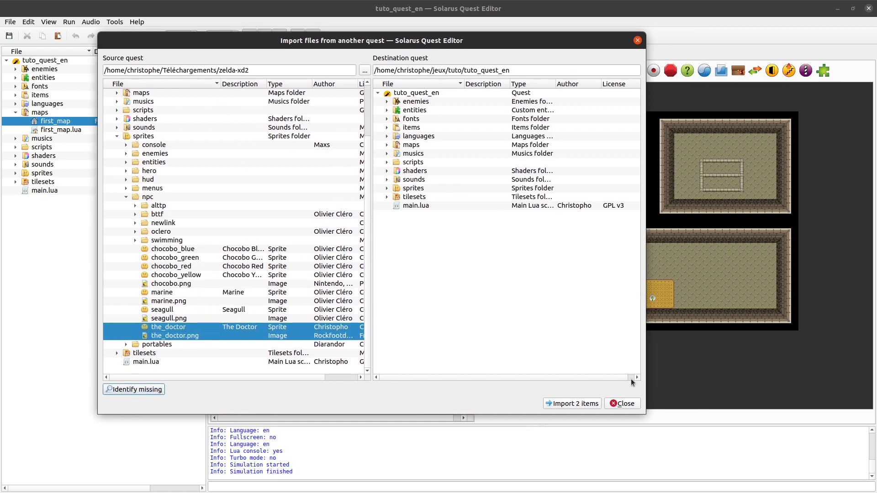
drag(643, 414, 800, 434)
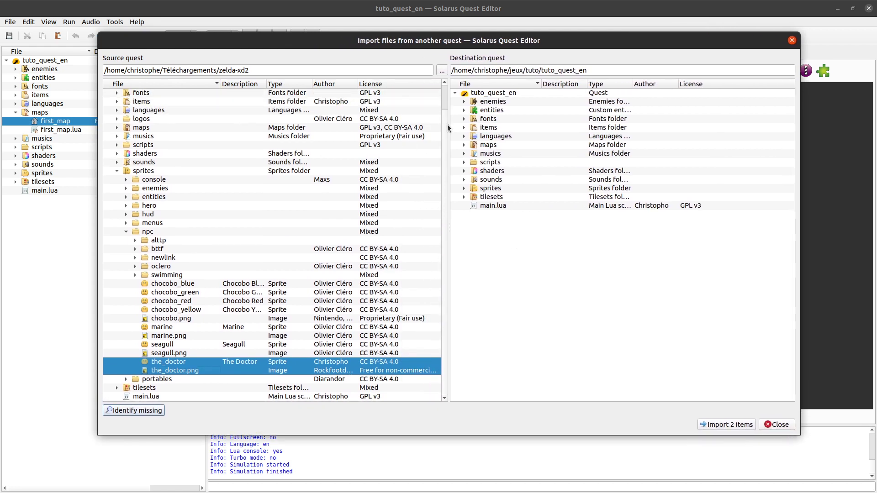
drag(449, 124, 505, 125)
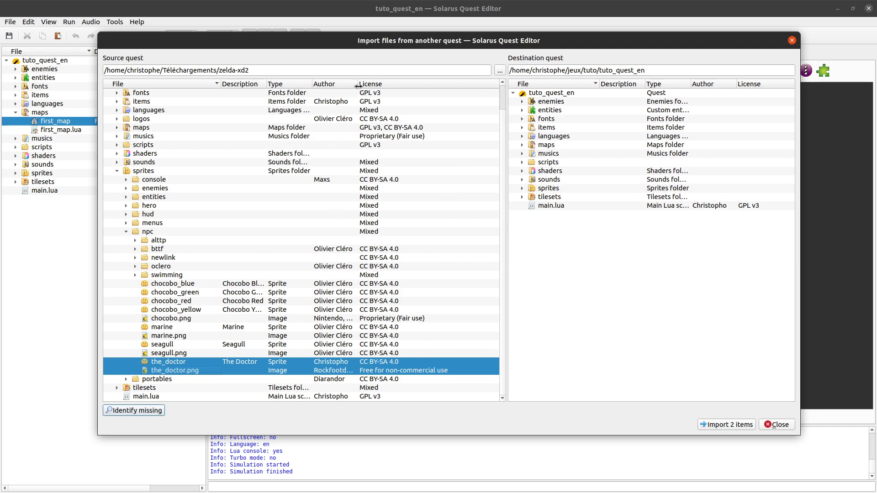
drag(358, 85, 377, 86)
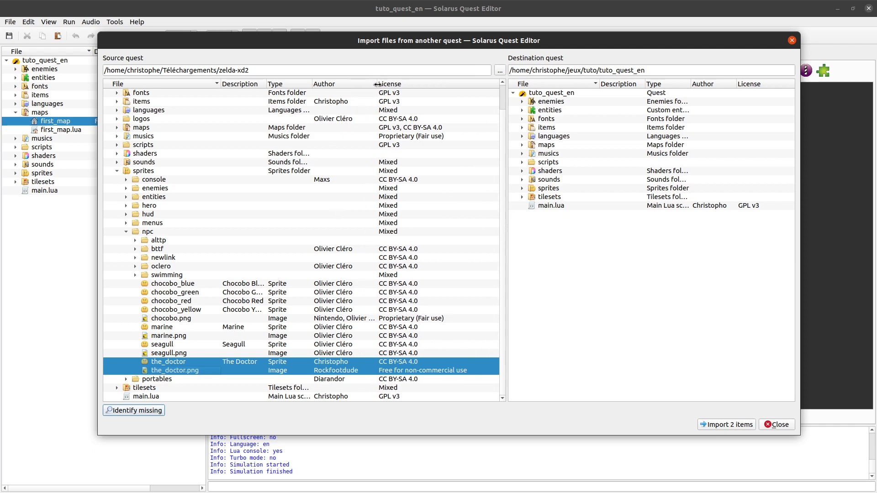
click(741, 425)
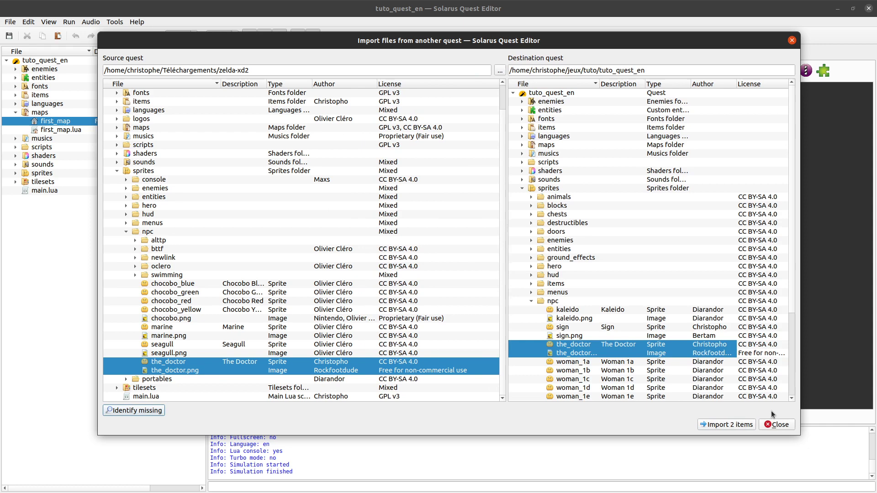
- Close the import window and check the imported the_doctor sprite and image in sprites/npc
click(777, 425)
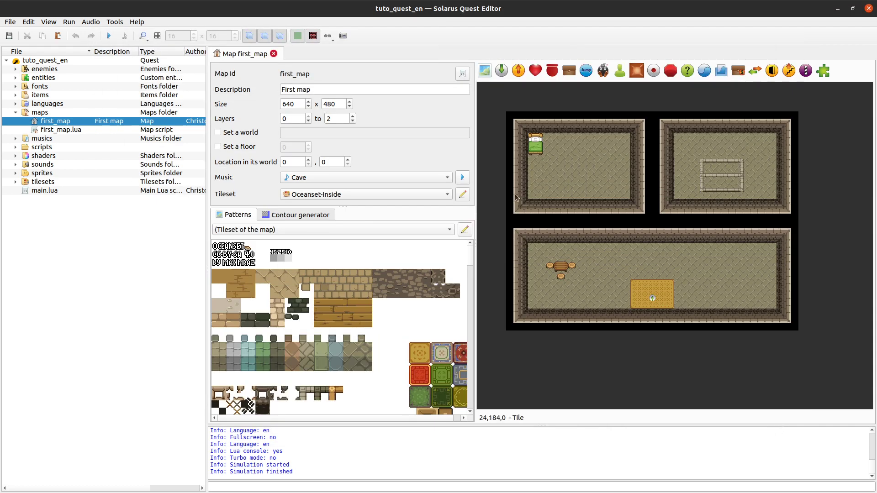
click(15, 173)
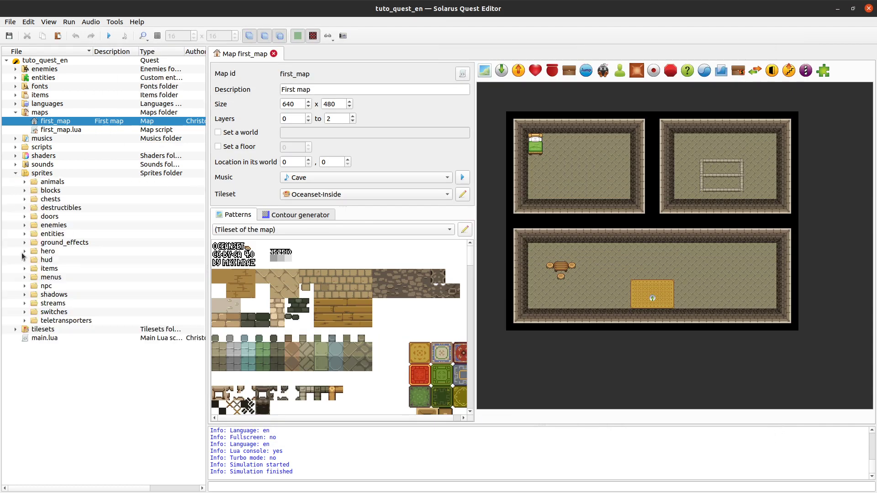
click(25, 287)
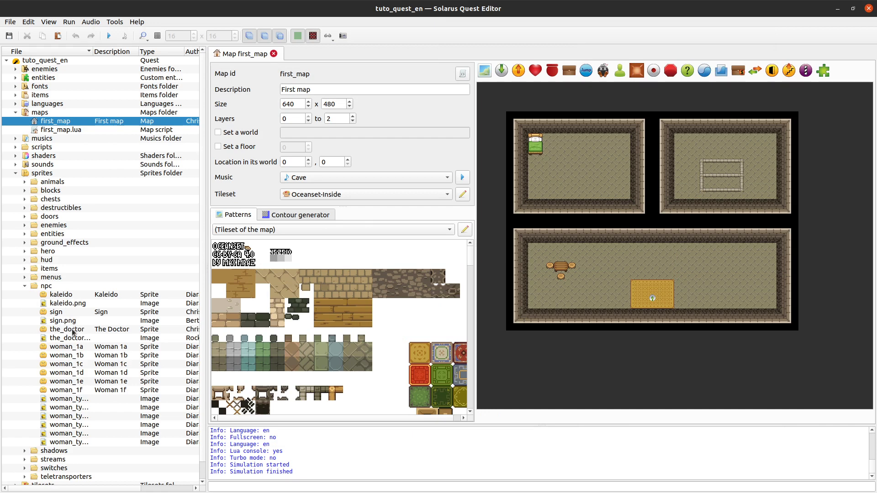
drag(207, 342, 307, 342)
click(230, 330)
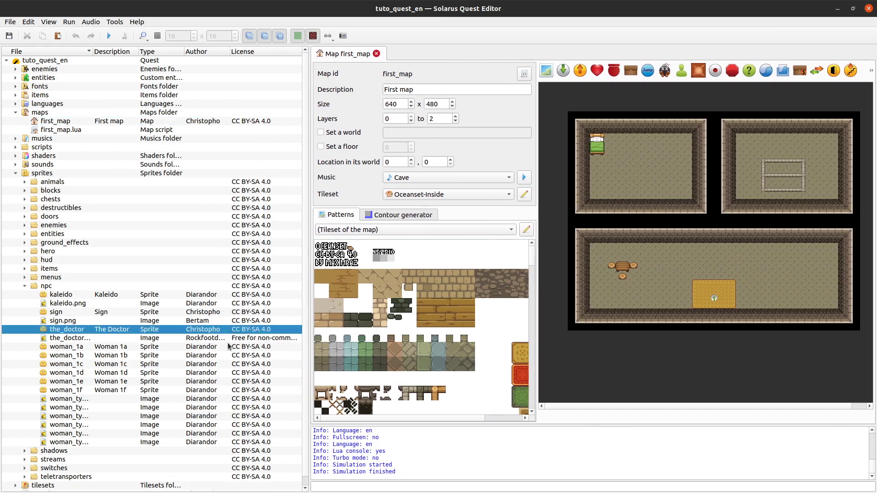
shift+click(224, 342)
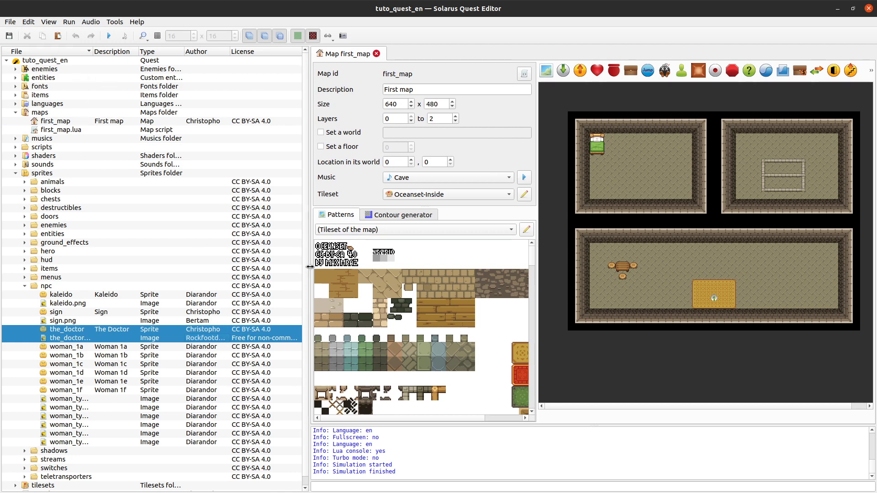
- Widen the map editor and pan first_map to the room with the table and carpet
drag(309, 267, 267, 268)
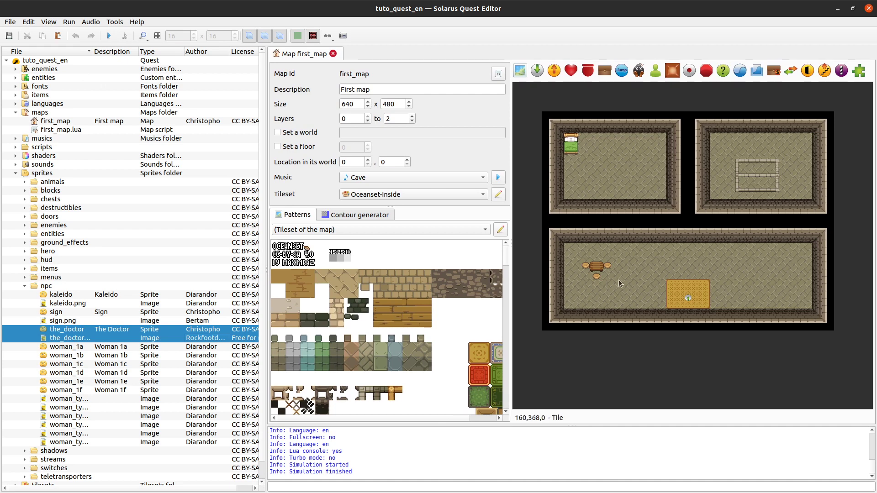
ctrl+scroll(607, 269, up, 1)
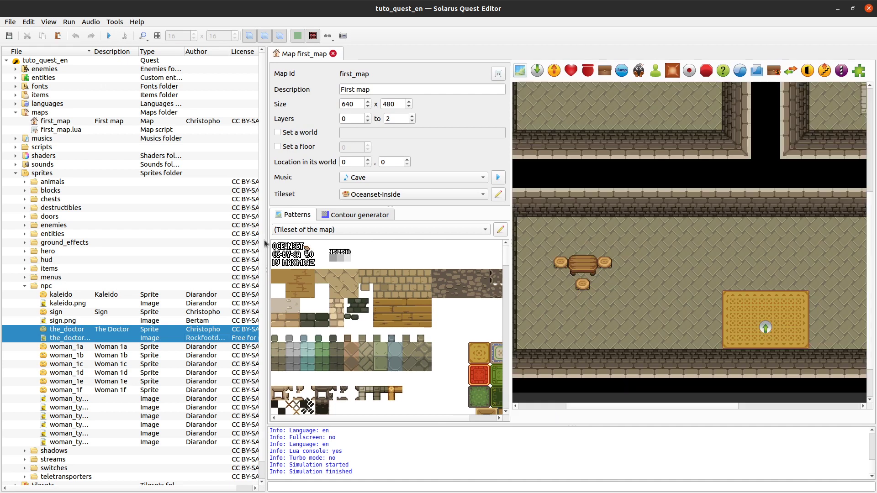
drag(266, 244, 152, 244)
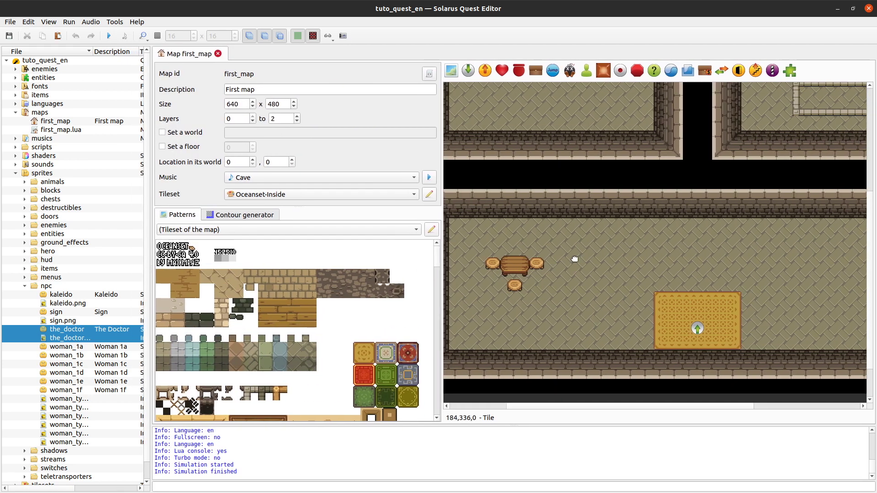
middle_drag(575, 259, 588, 255)
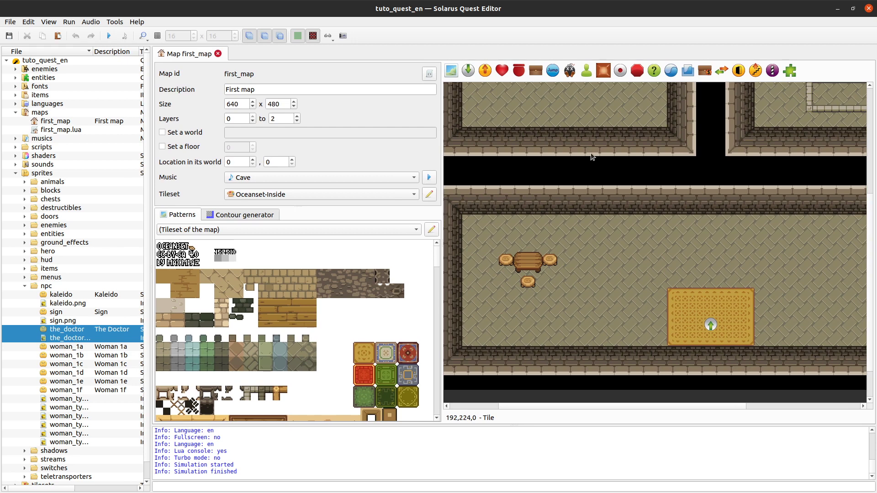
- Place an NPC right of the table at 192, 333 using the npc > The Doctor sprite
click(587, 71)
click(599, 255)
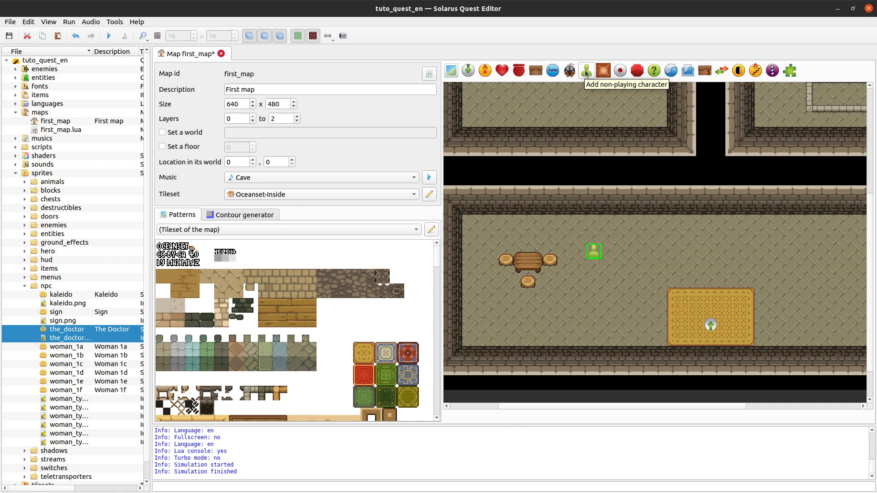
double_click(593, 252)
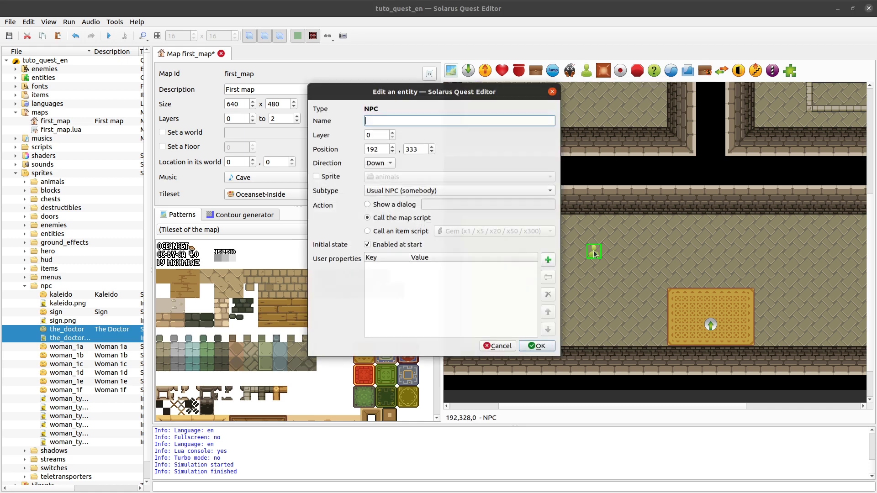
click(315, 175)
click(442, 176)
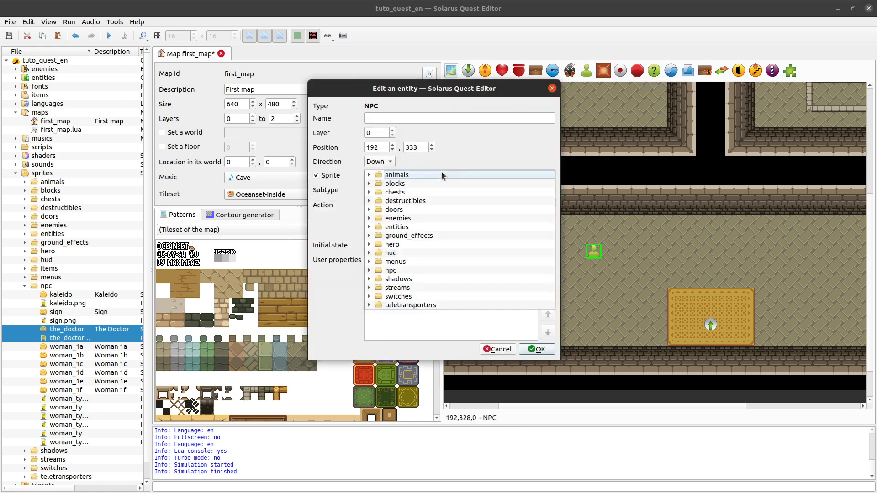
click(369, 270)
scroll(437, 223, down, 3)
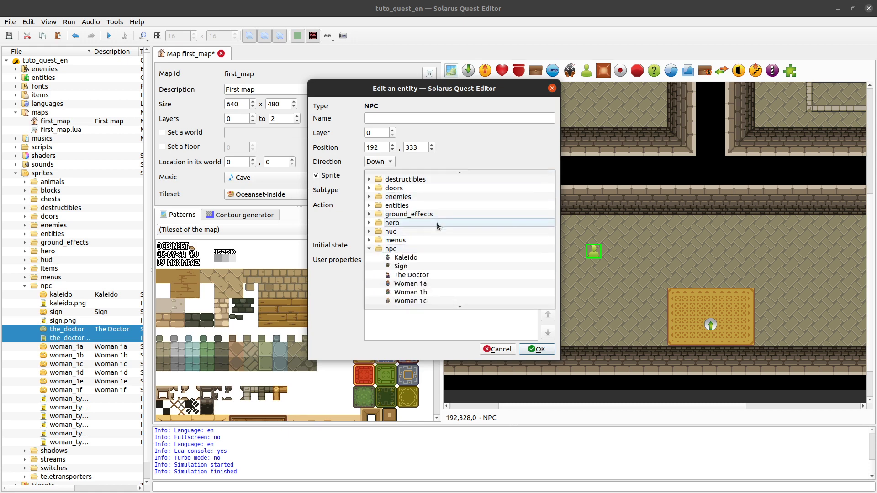
click(441, 222)
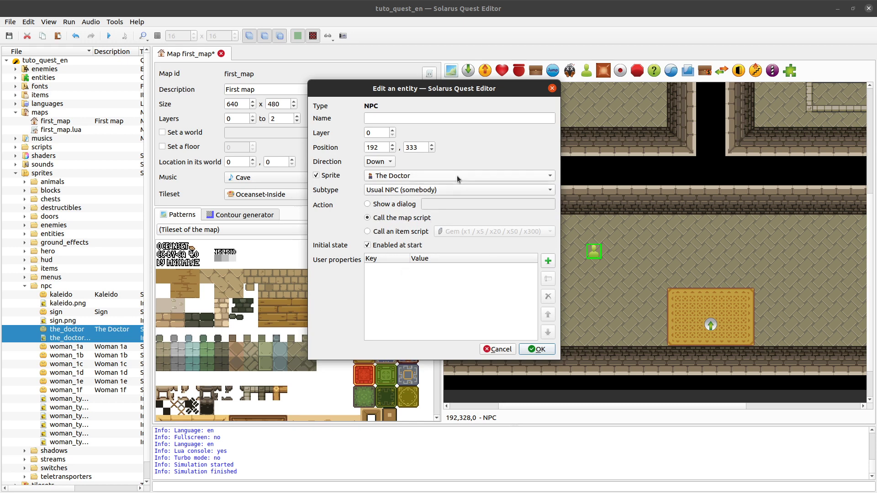
click(534, 349)
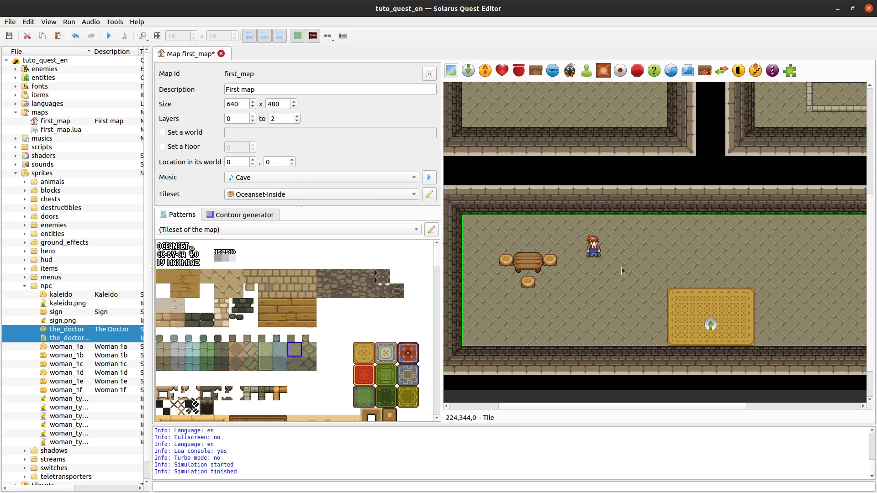
- Save first_map, test-run the quest, walk the hero to the Doctor, then close the game
key(ctrl+s)
click(109, 35)
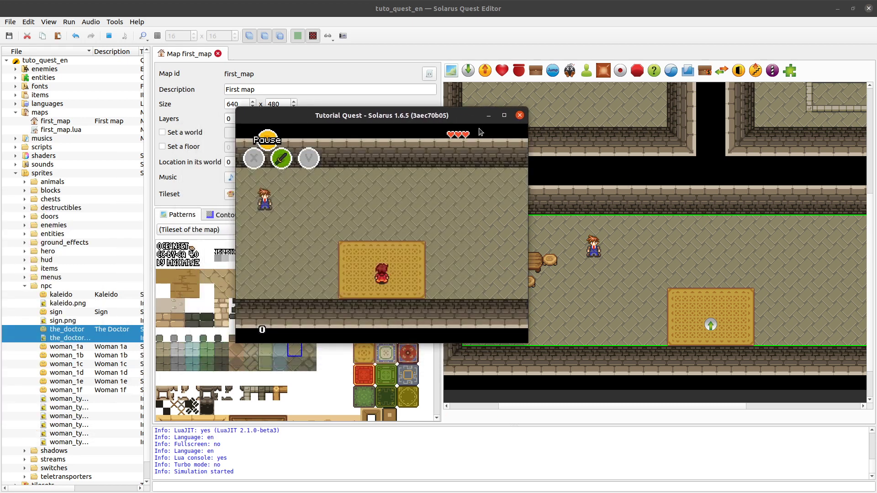
key(Up)
key(Left)
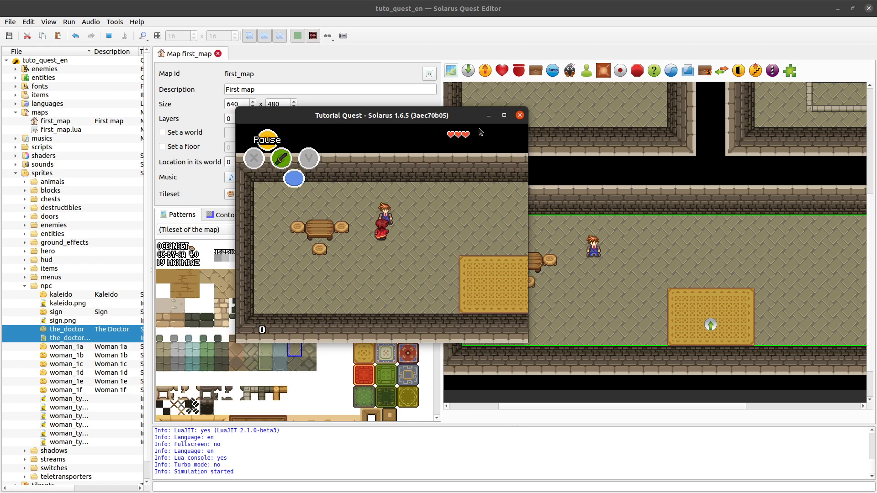
key(Left)
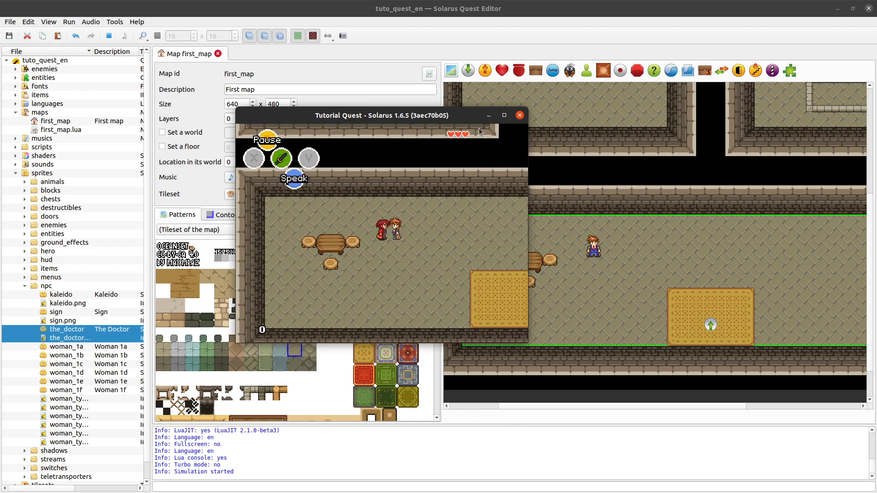
click(520, 115)
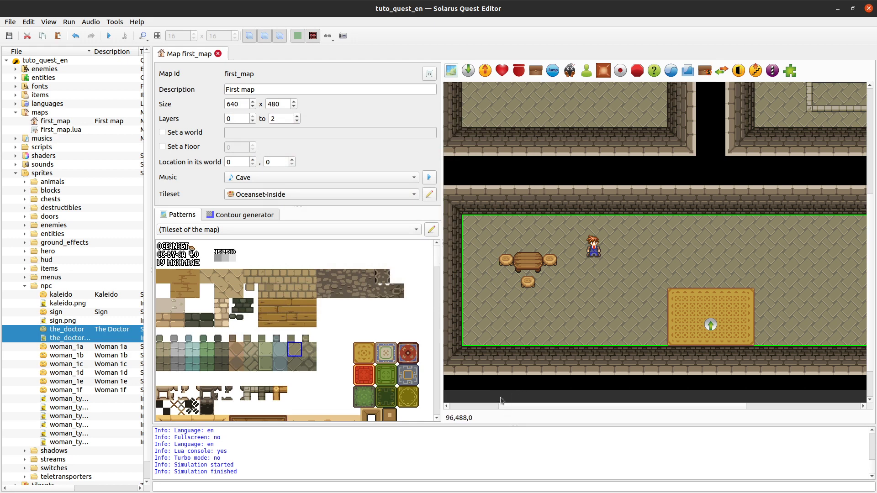
- Widen the quest tree to show Type, Author and License columns, deselect, then narrow it again
middle_drag(516, 400, 546, 407)
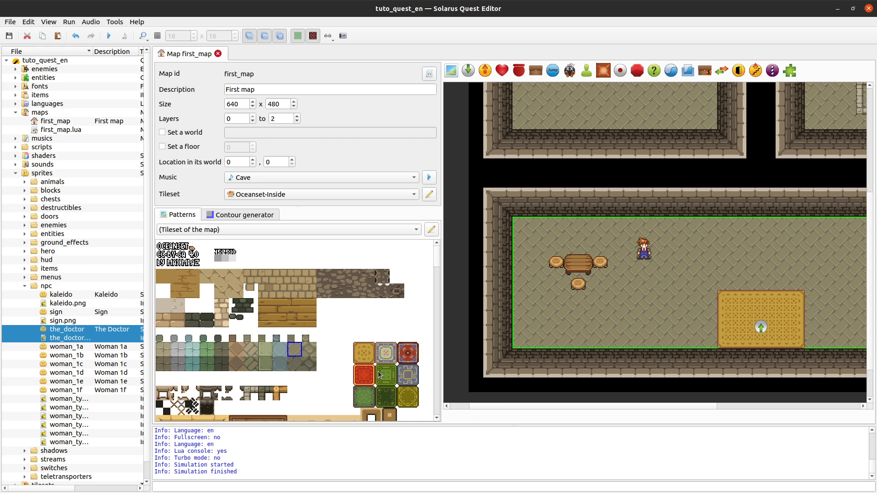
drag(150, 305, 389, 306)
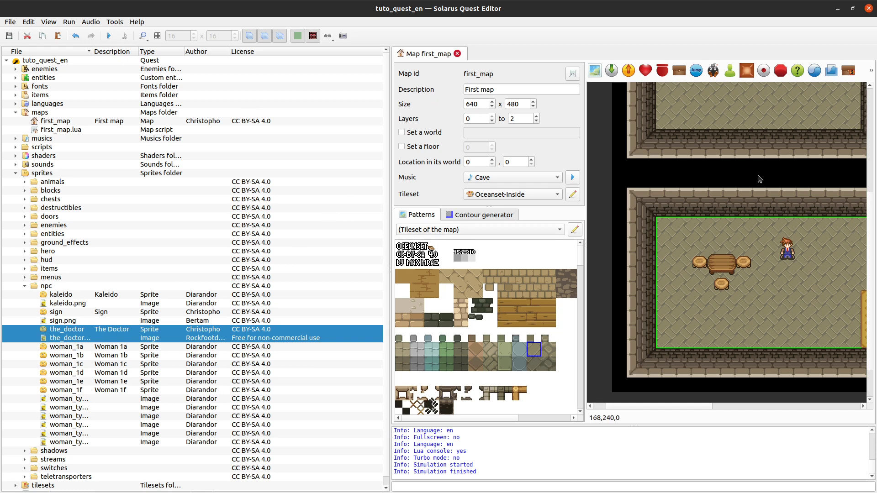
click(593, 337)
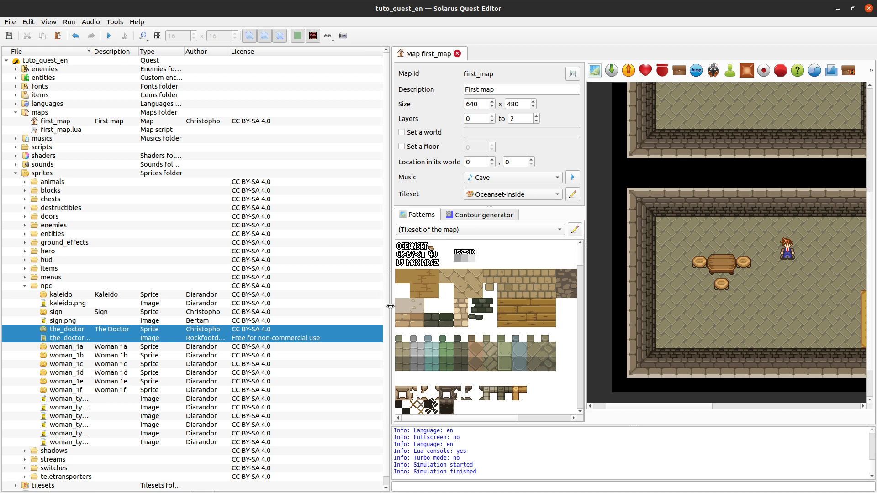
drag(389, 306, 336, 406)
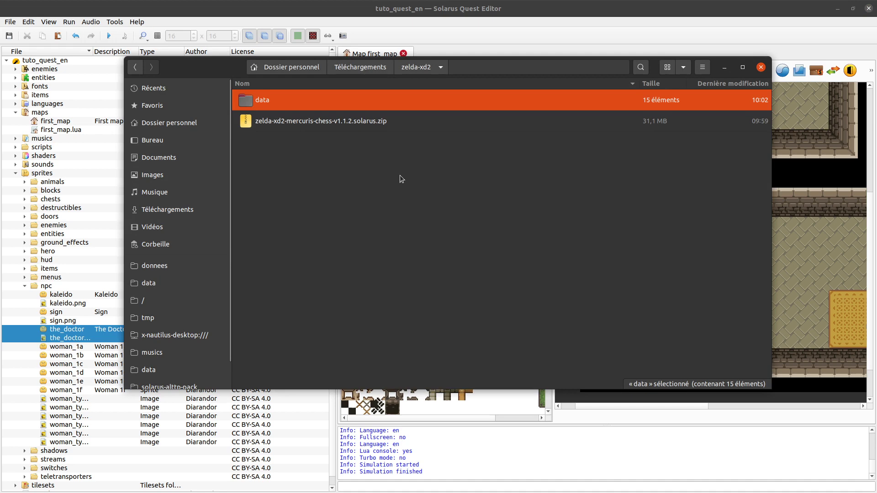
- Browse Files from Home to jeux/tuto/tuto_quest_en/data, go back up, and close the window
click(299, 61)
scroll(292, 229, up, 5)
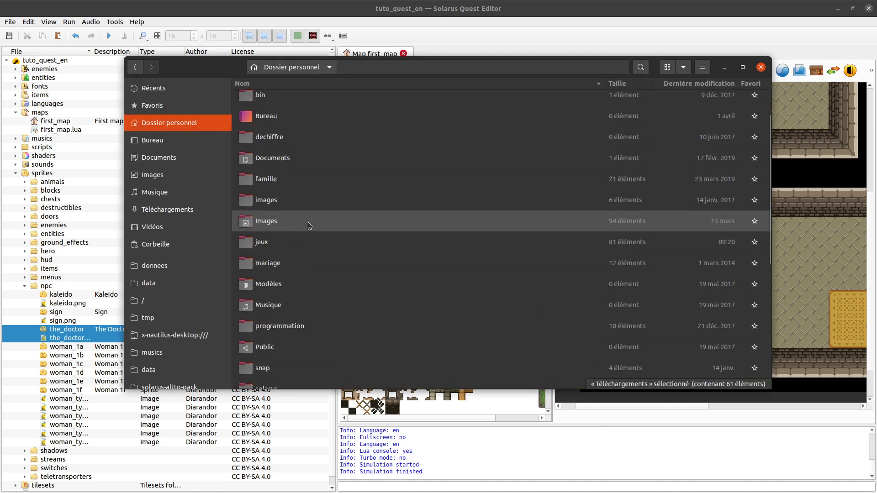
double_click(296, 241)
scroll(301, 249, down, 5)
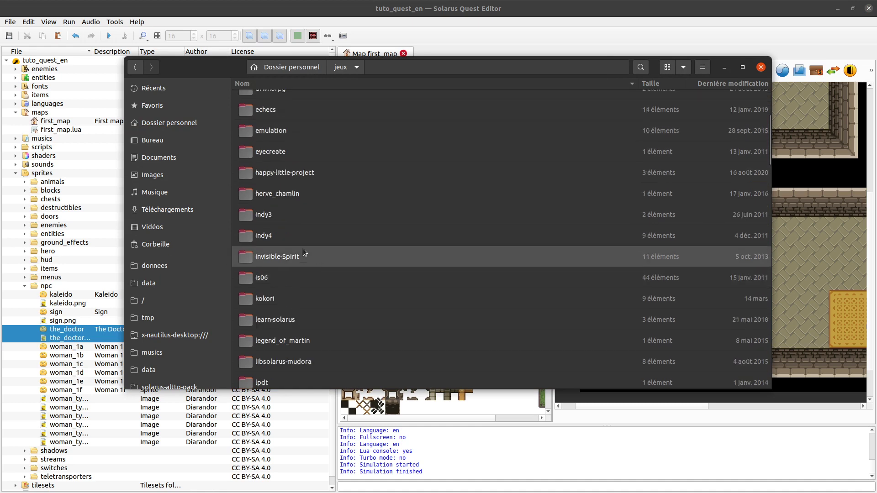
scroll(302, 253, down, 10)
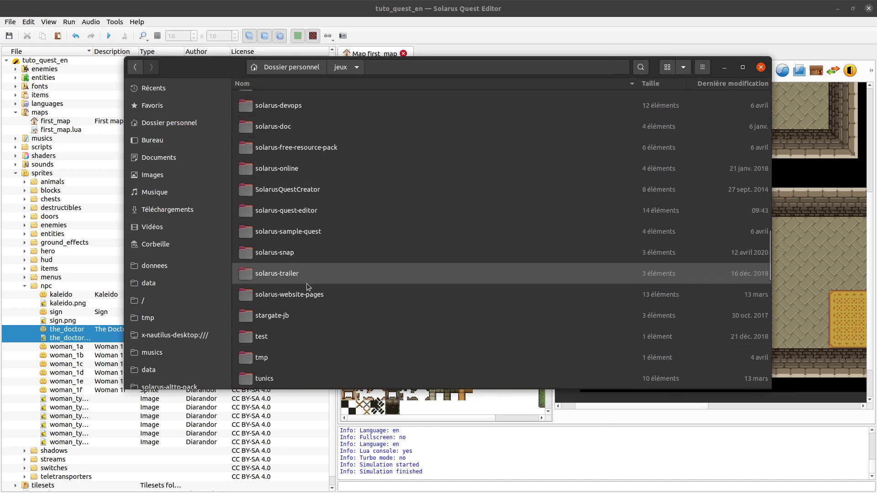
double_click(305, 263)
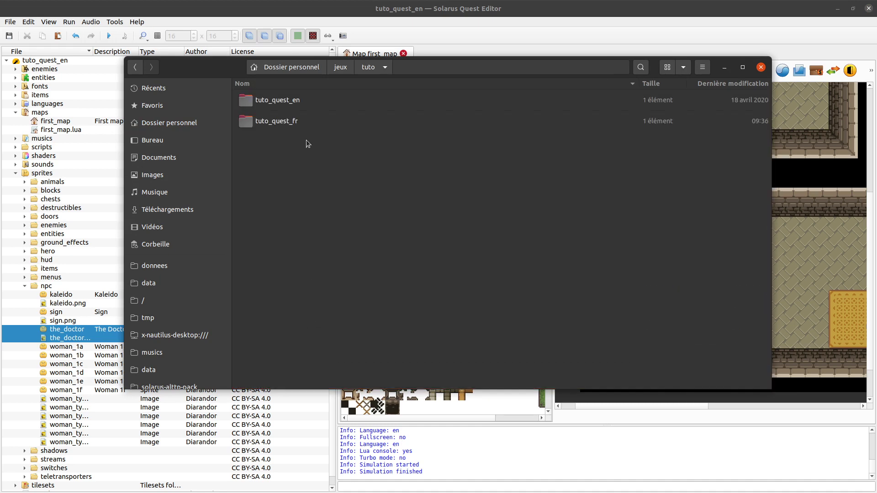
double_click(313, 101)
double_click(300, 103)
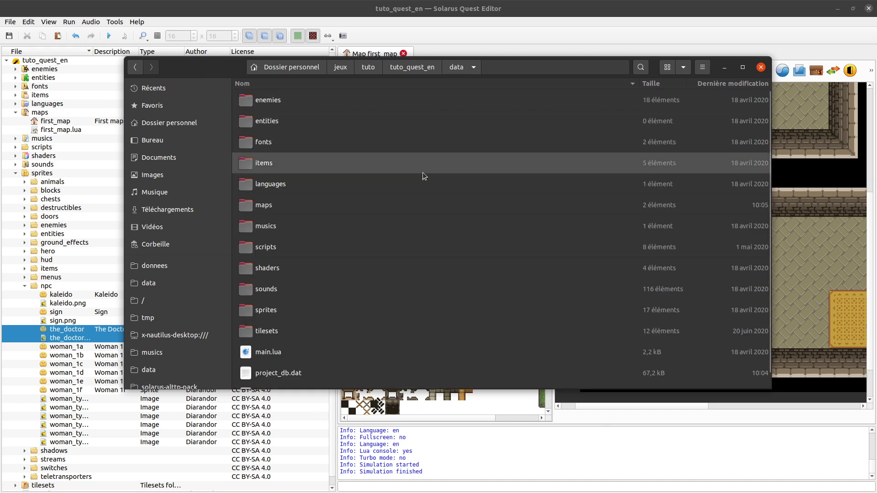
click(427, 69)
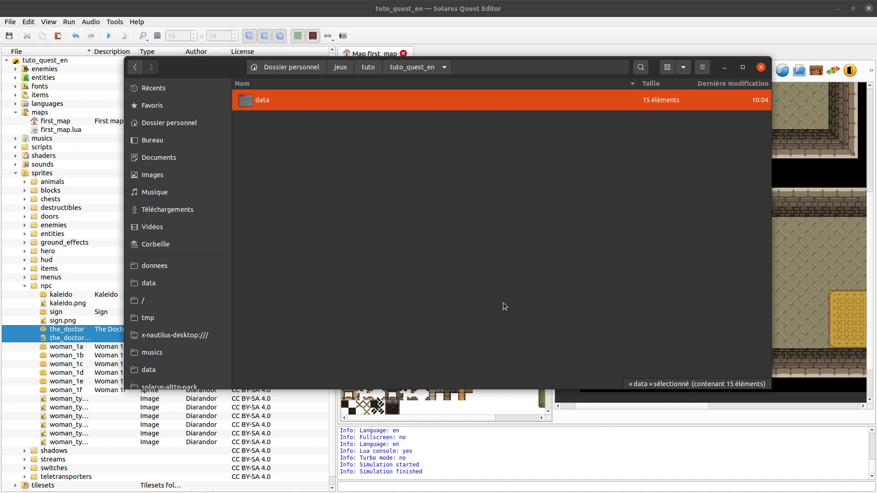
click(350, 228)
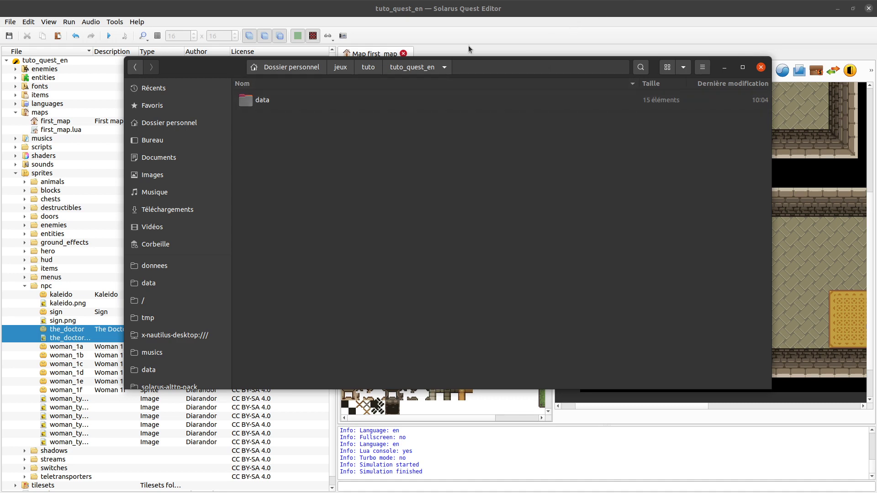
key(Escape)
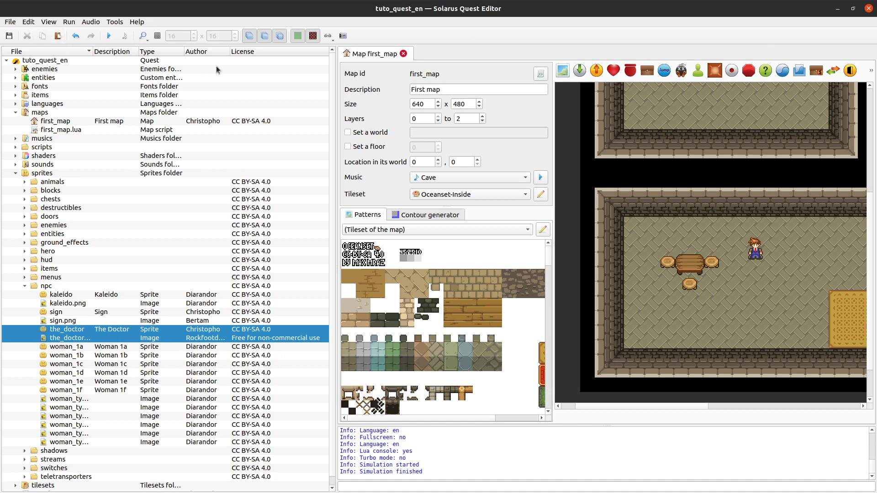
- Start Build Solarus Package and choose the tuto/tuto_quest_en folder as the save location
click(13, 22)
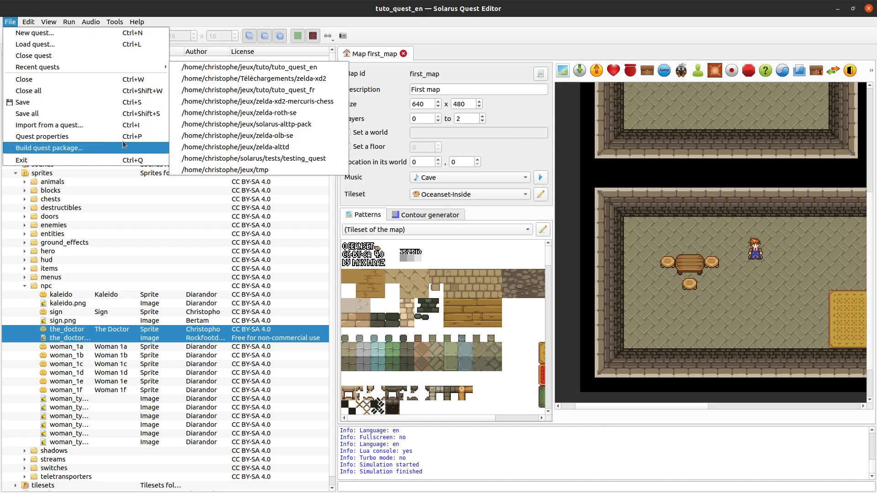
click(99, 147)
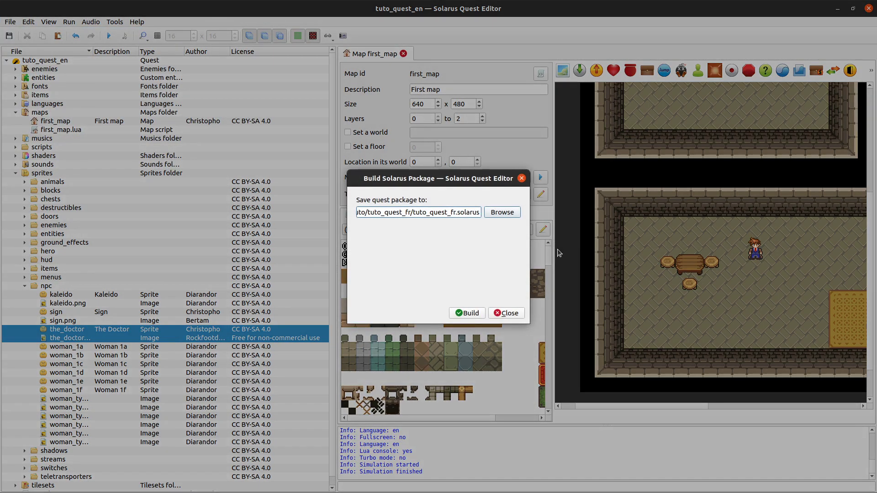
click(502, 212)
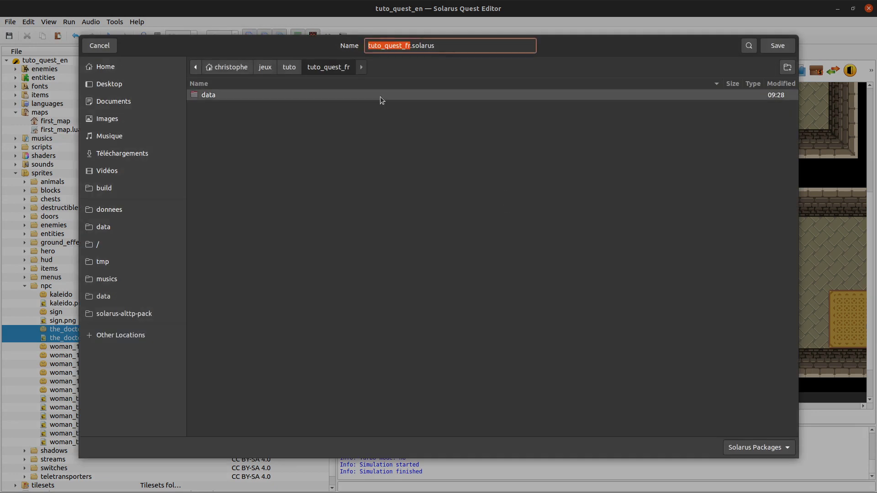
click(287, 67)
click(253, 95)
double_click(254, 95)
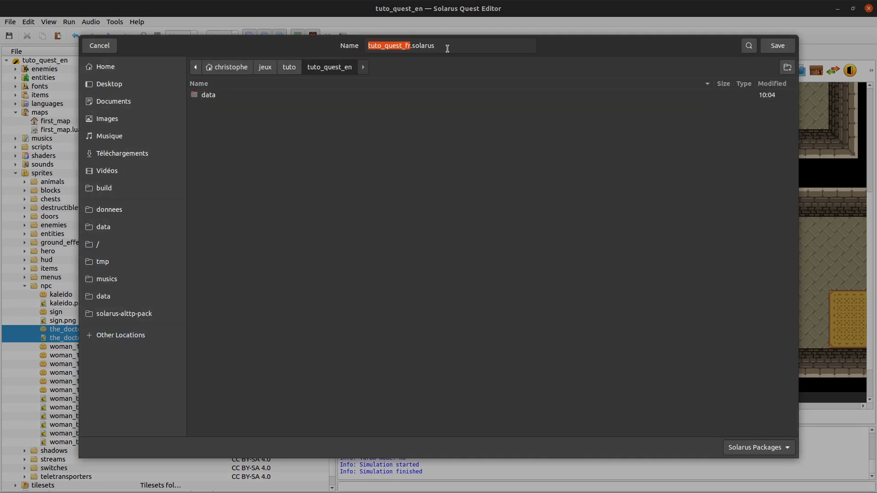
- Name the package tuto_quest_en.solarus, save, and build it
click(411, 46)
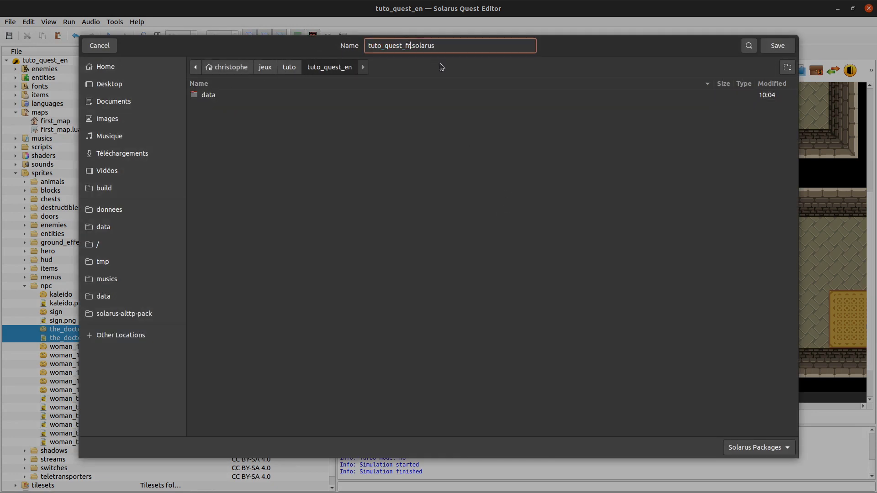
key(BackSpace)
key(BackSpace)
text(e)
click(778, 45)
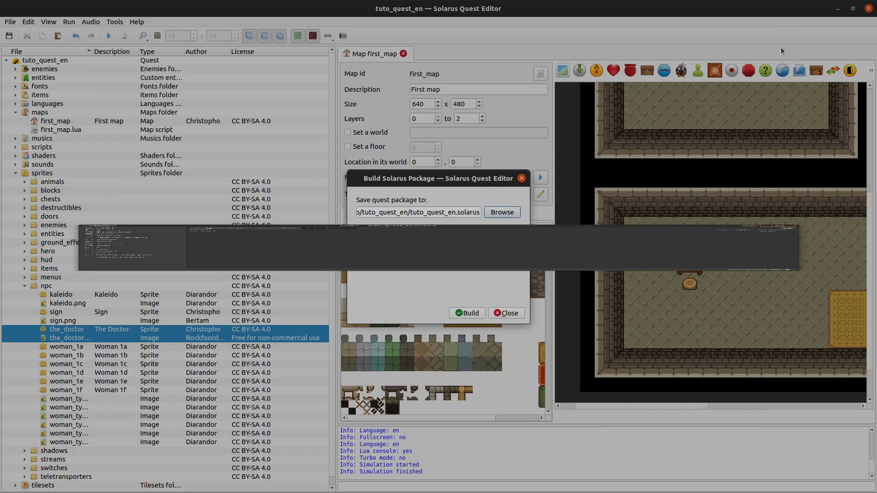
click(476, 311)
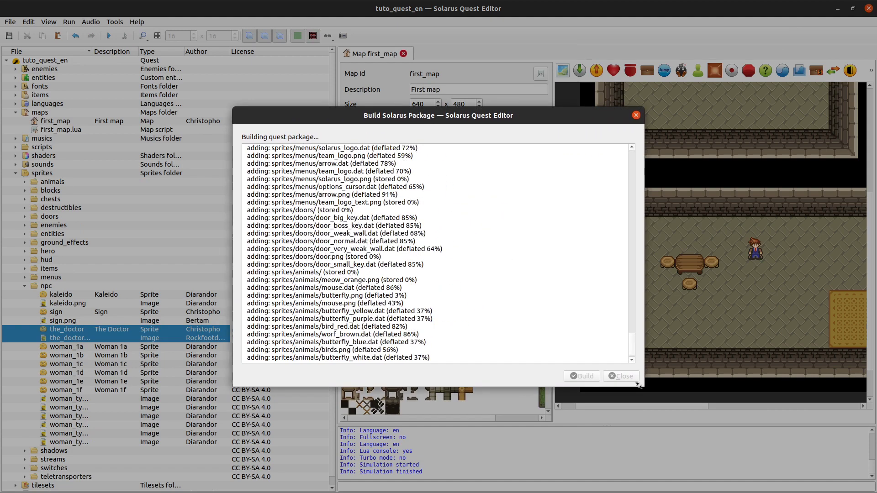
click(599, 371)
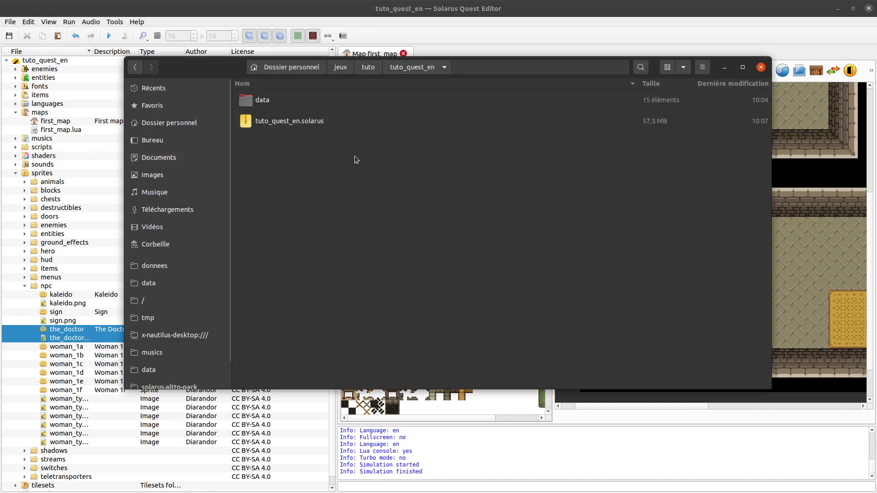
click(330, 121)
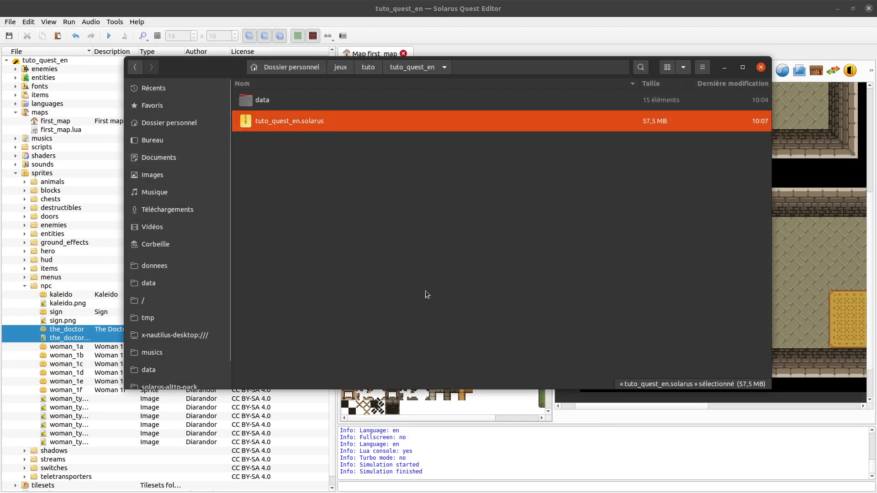
click(384, 279)
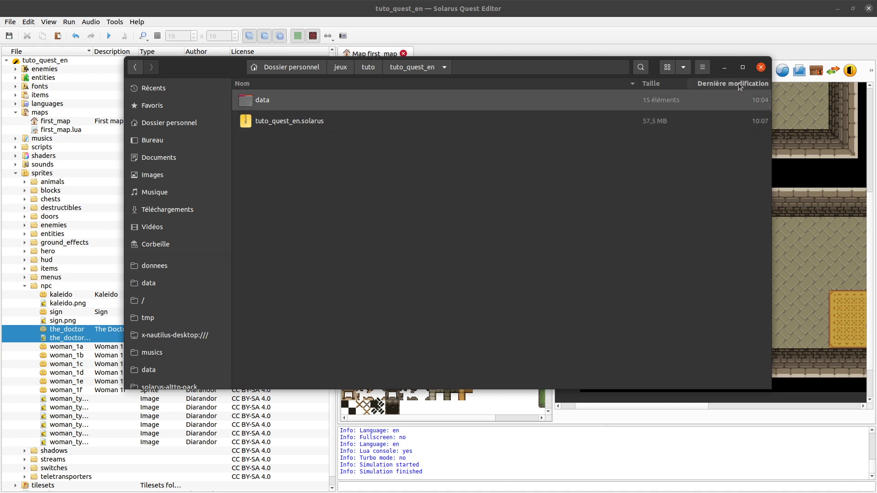
click(762, 69)
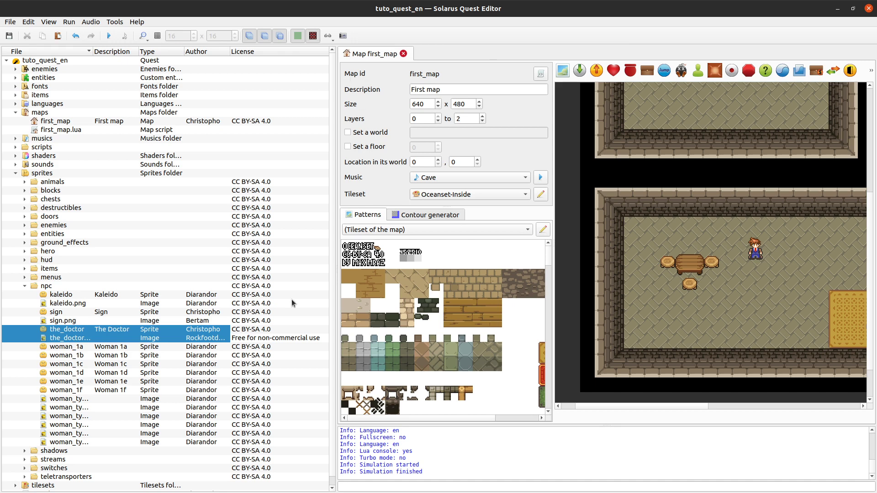
- Select the sign sprite, then narrow the file tree to enlarge the map editor
click(250, 313)
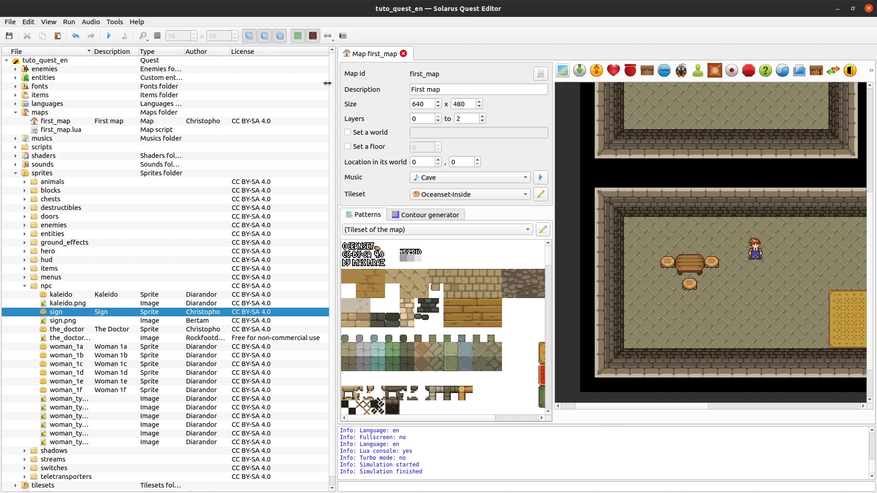
drag(328, 83, 239, 218)
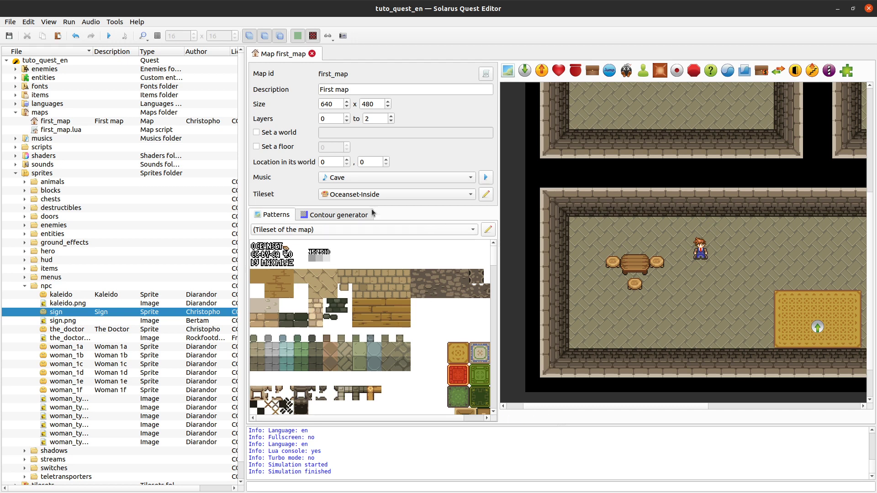
- Widen the file tree to reveal the License column and select the first woman image in npc
drag(245, 215, 392, 215)
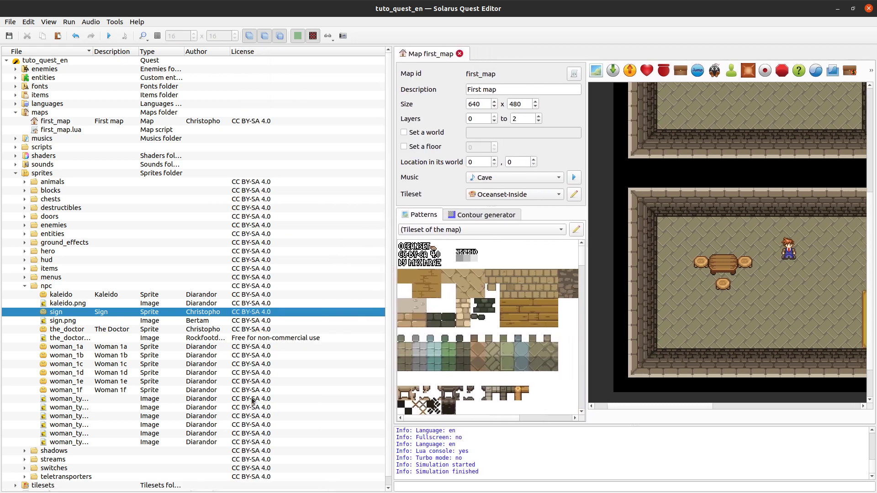
scroll(302, 368, down, 1)
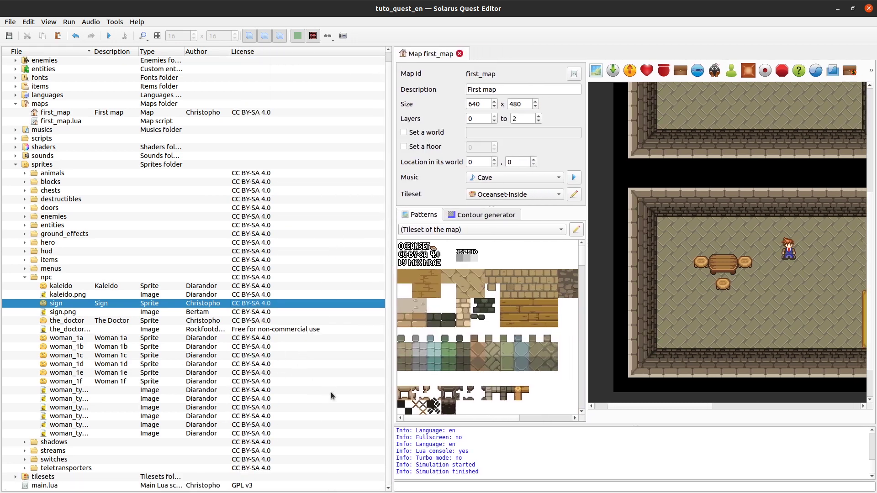
scroll(330, 392, up, 1)
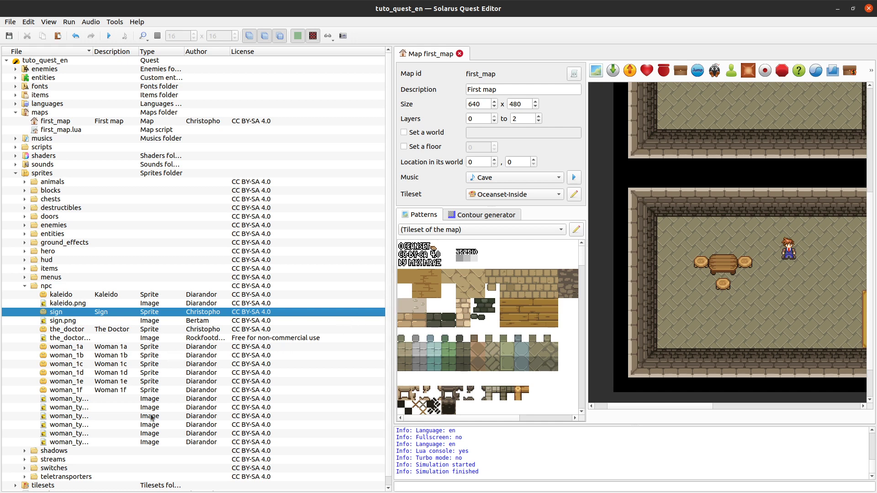
click(154, 401)
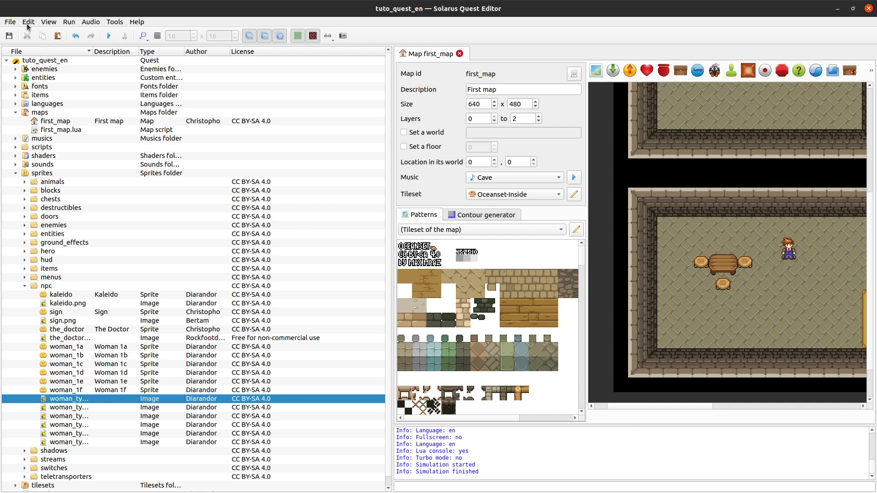
- Reopen the zelda-xd2 quest from recent quests and expand its maps and scripts folders
click(10, 21)
mouse_move(37, 69)
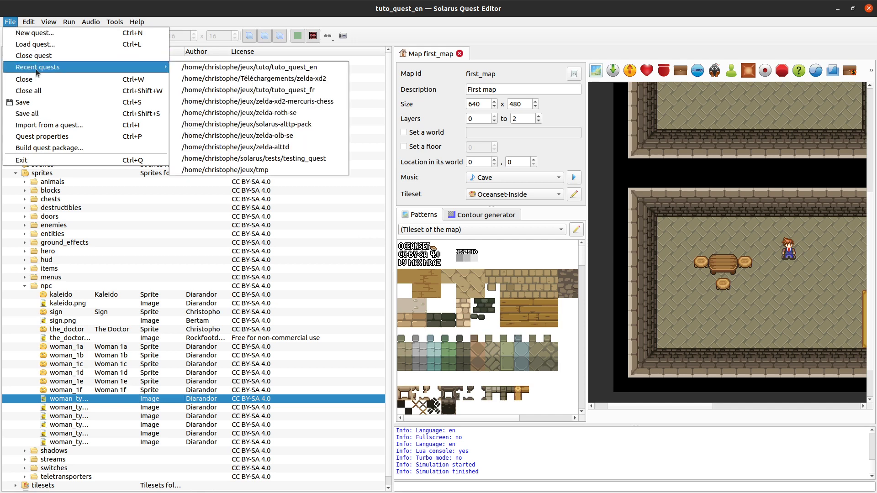
click(319, 80)
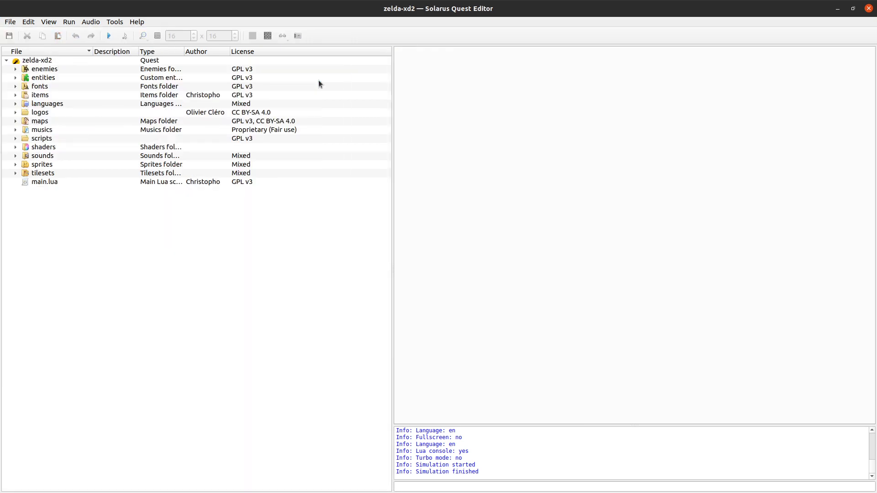
click(16, 121)
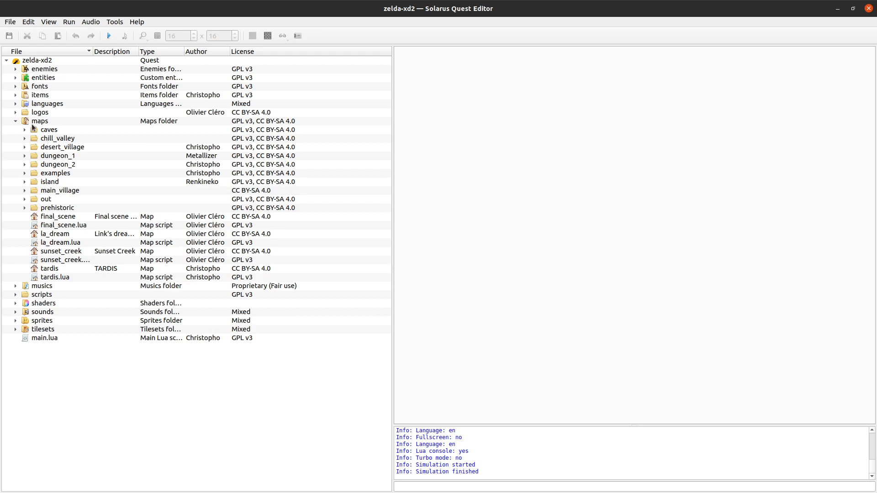
click(15, 295)
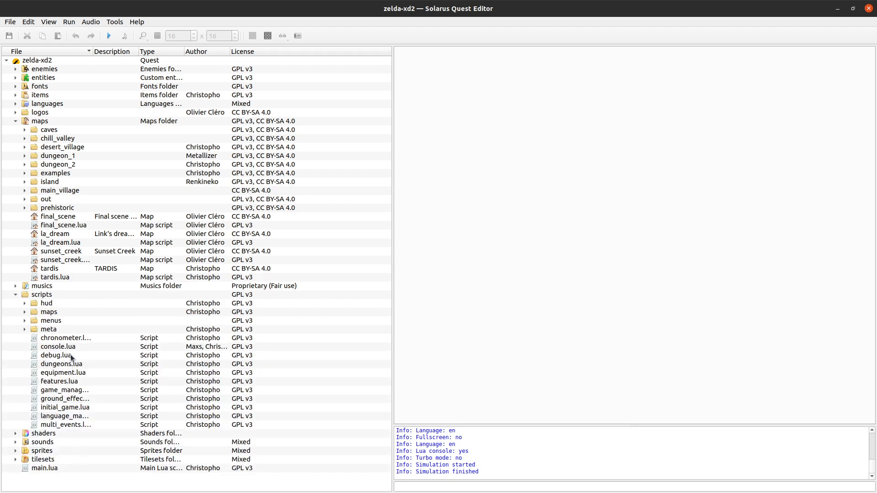
double_click(79, 338)
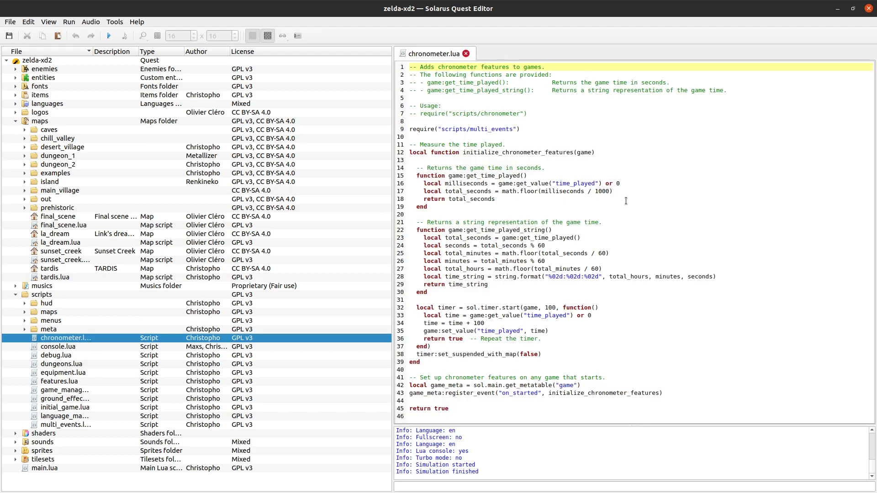
click(618, 307)
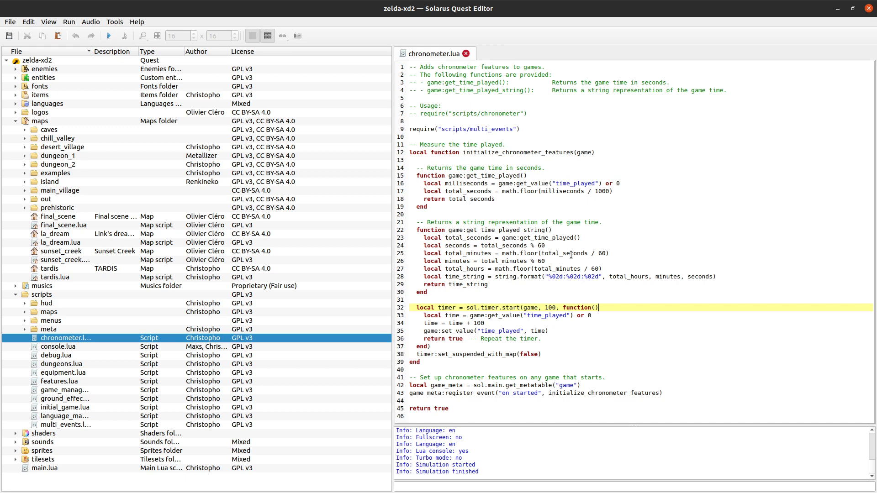
click(552, 261)
click(521, 306)
click(539, 302)
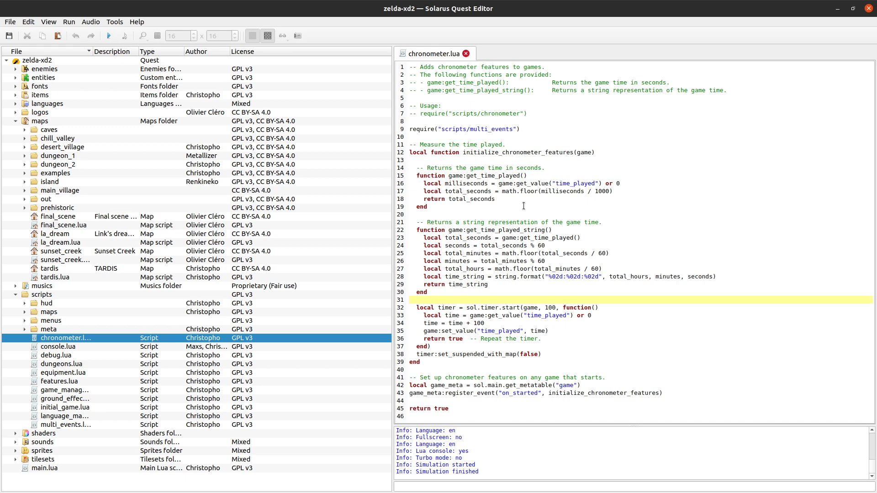
click(496, 233)
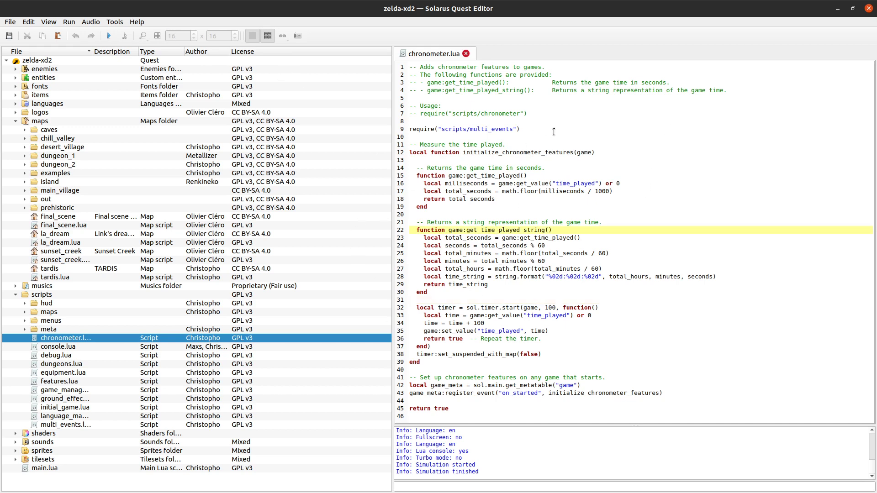
click(531, 183)
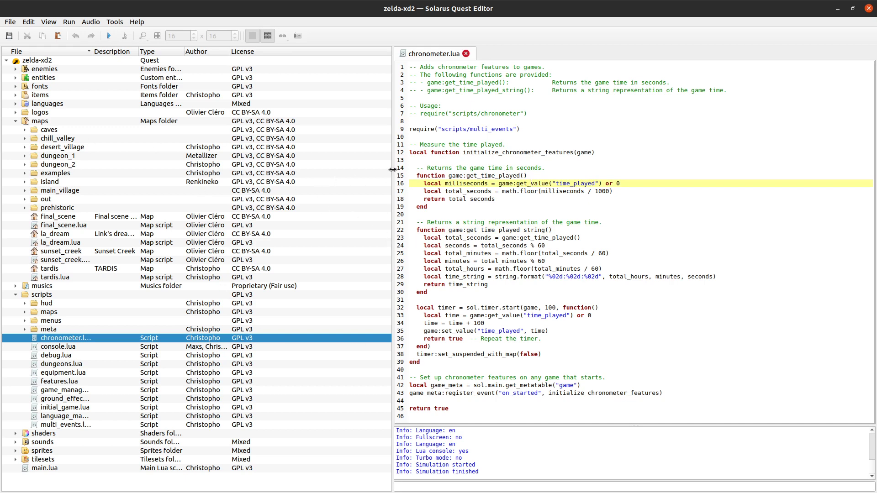
- Widen the chronometer.lua code pane, then place the cursor on lines 19, 14 and 13
drag(392, 169, 304, 182)
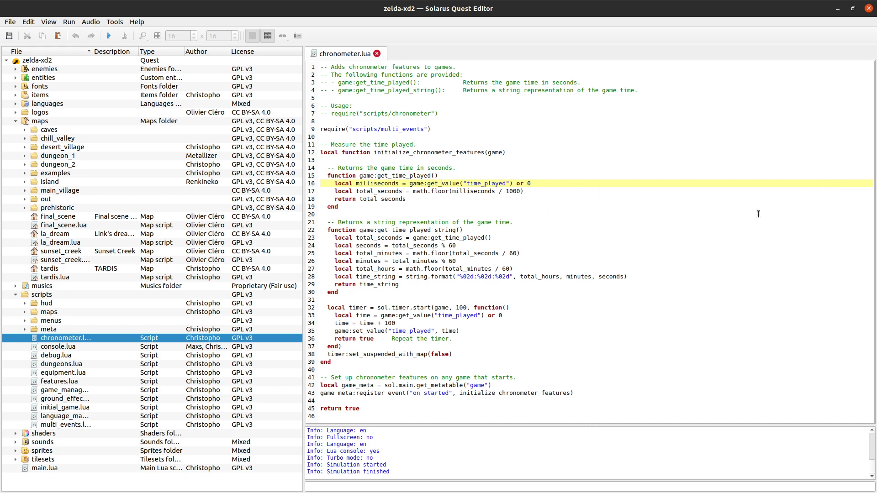
click(449, 208)
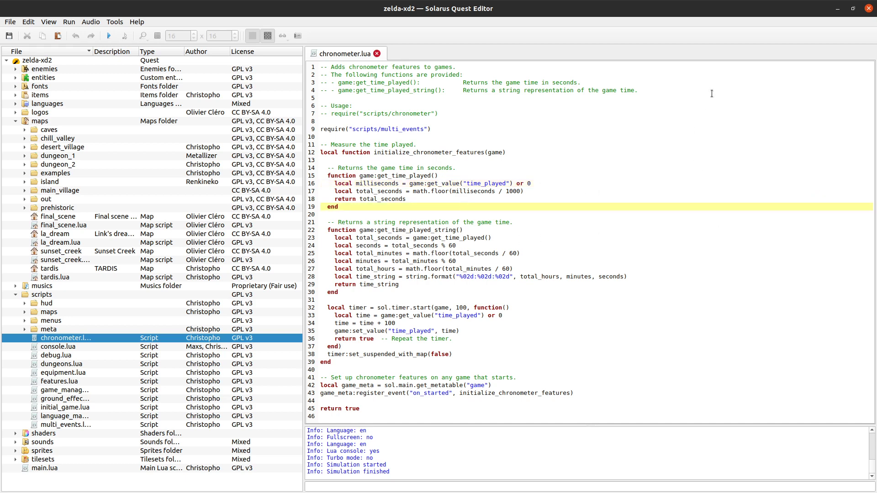
click(512, 167)
click(532, 157)
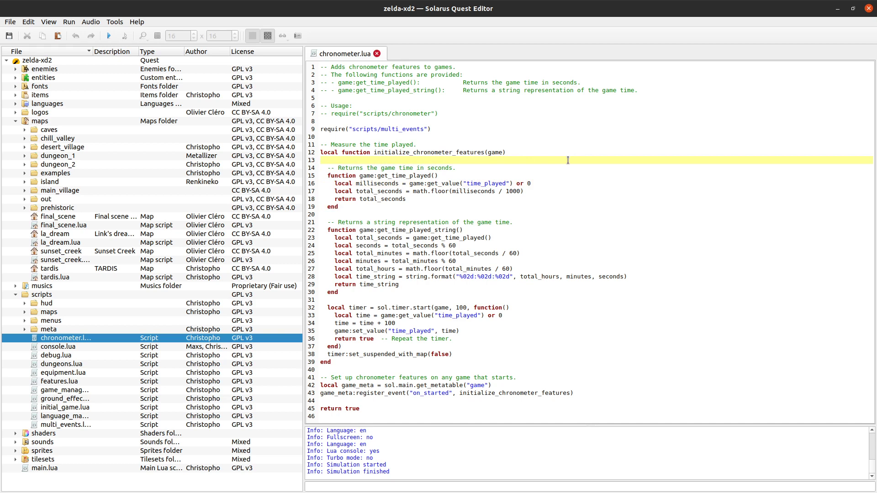